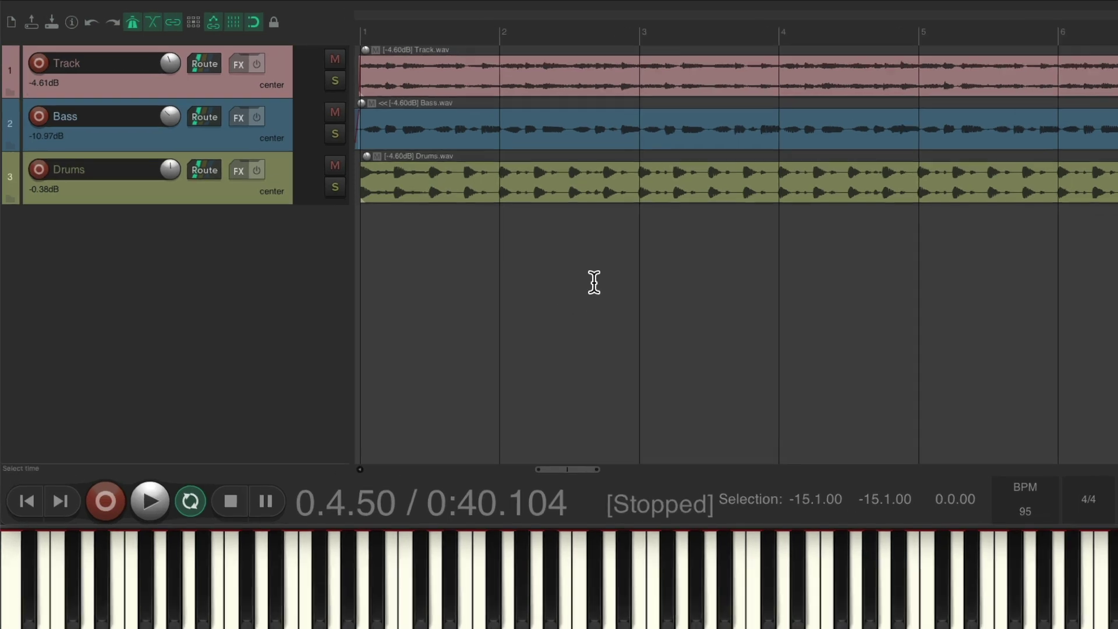
- Insert a new track, arm it for recording and name it Synth
key("ctrl+t")
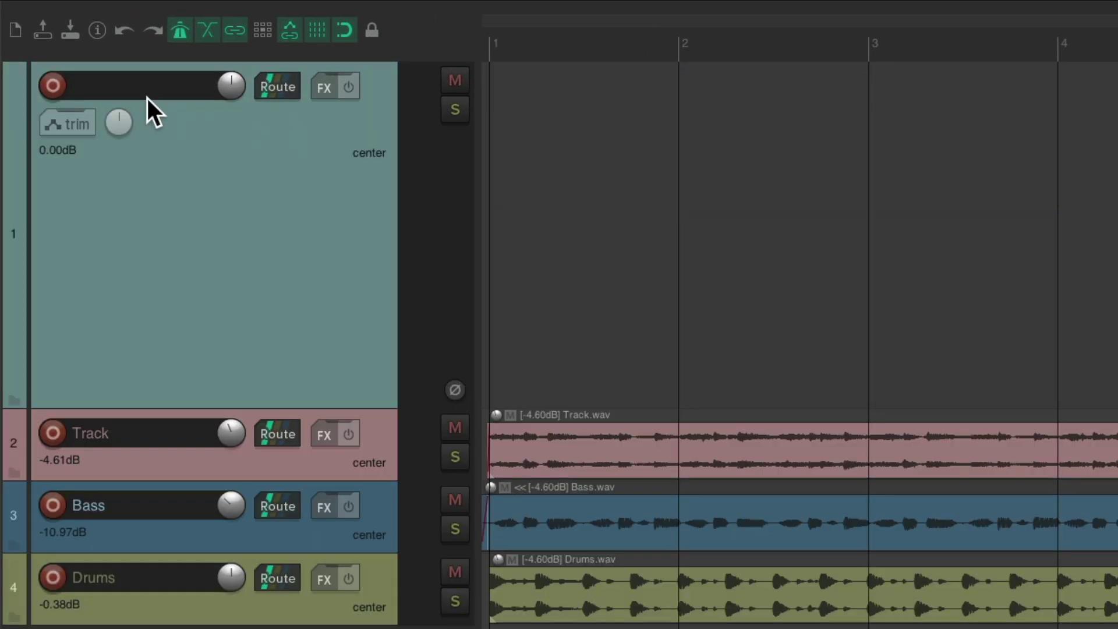
left_click(54, 85)
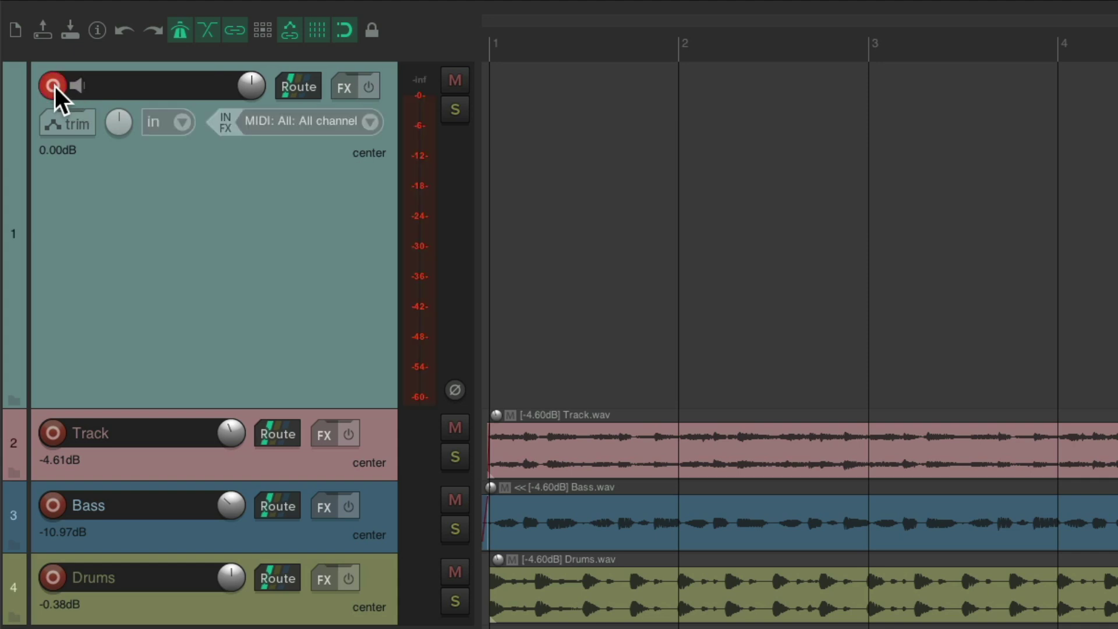
double_click(134, 86)
type("Synth")
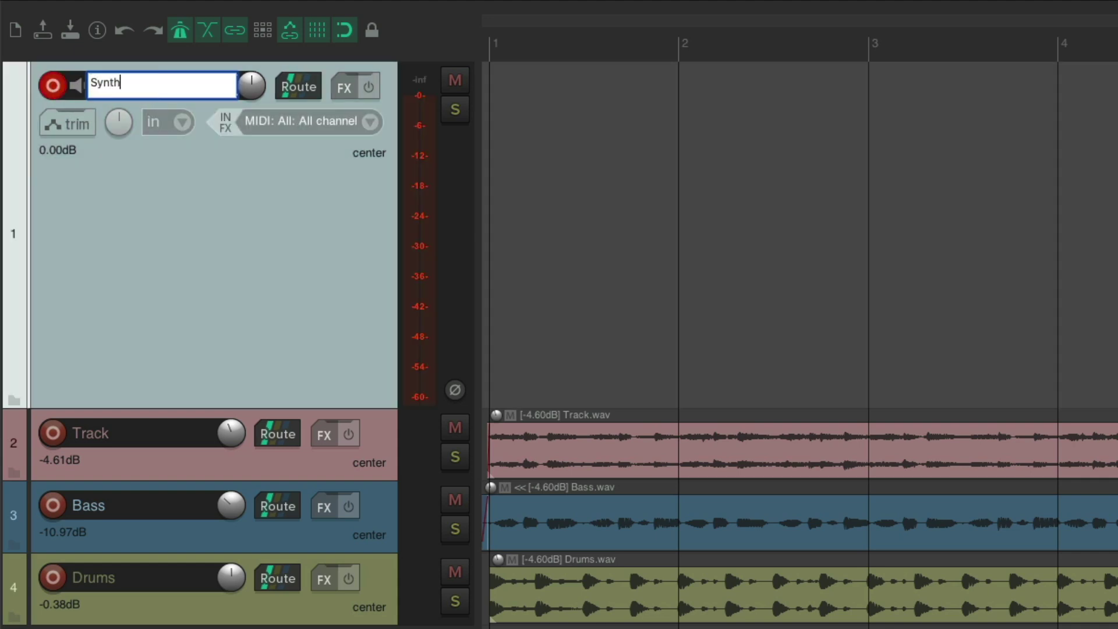
key("Return")
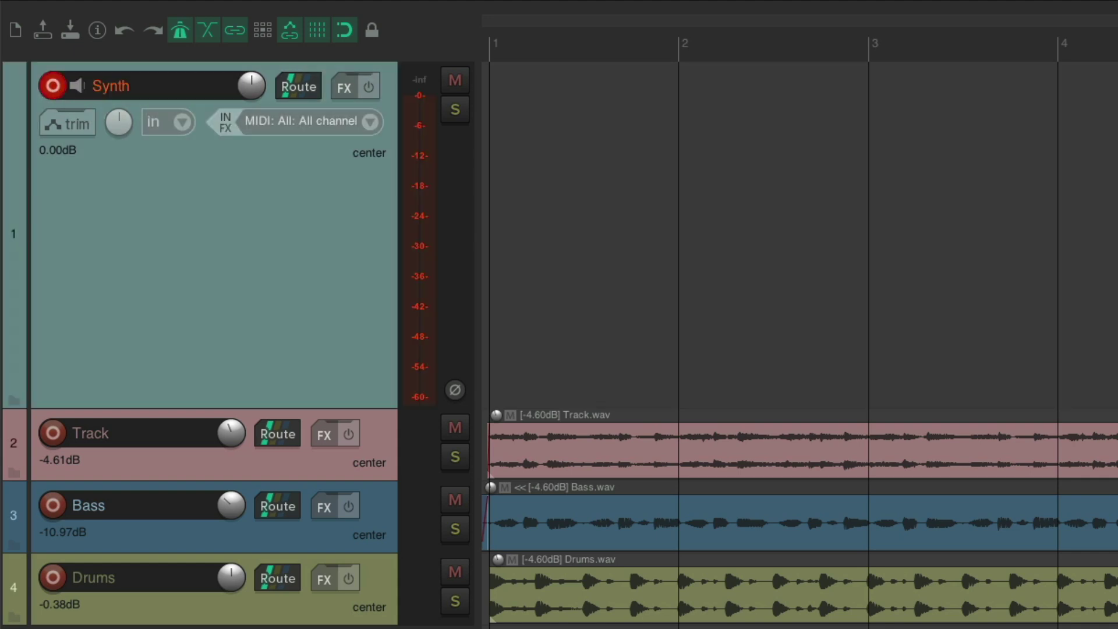
- Check the MIDI input options of the Synth track
left_click(372, 123)
mouse_move(389, 186)
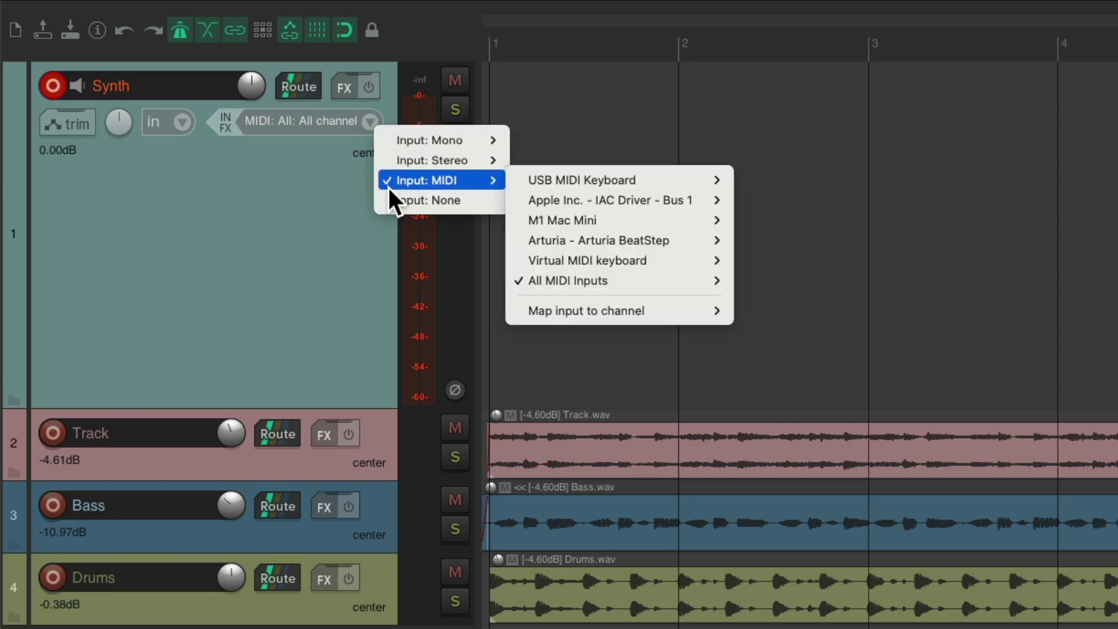
key("Escape")
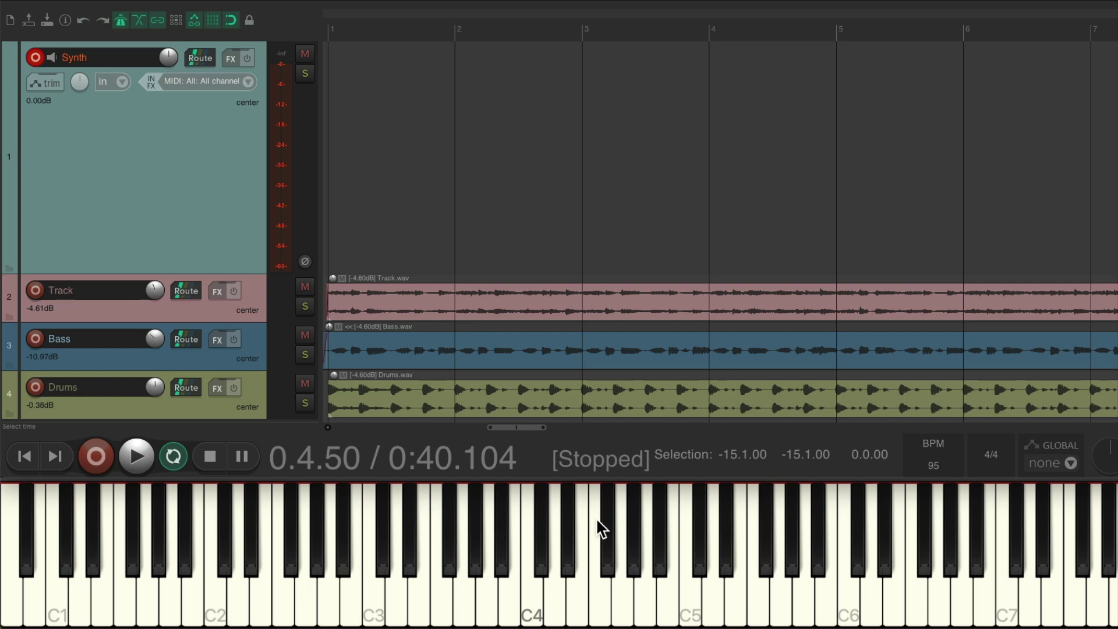
- Play a few test notes on the virtual MIDI keyboard with no instrument on the track
key("e")
key("w")
key("r")
key("n")
key("w")
key("n")
key("r")
key("w")
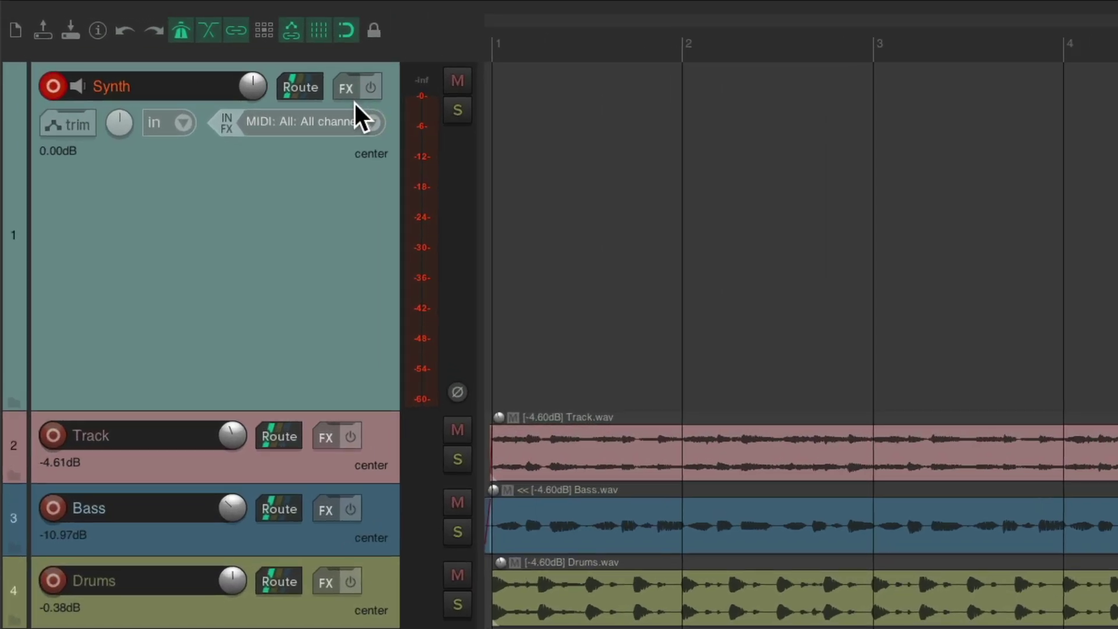
- Add the VSTi: ReaSynth (Cockos) instrument to the Synth track, filtering the plug-ins by "synth"
left_click(349, 88)
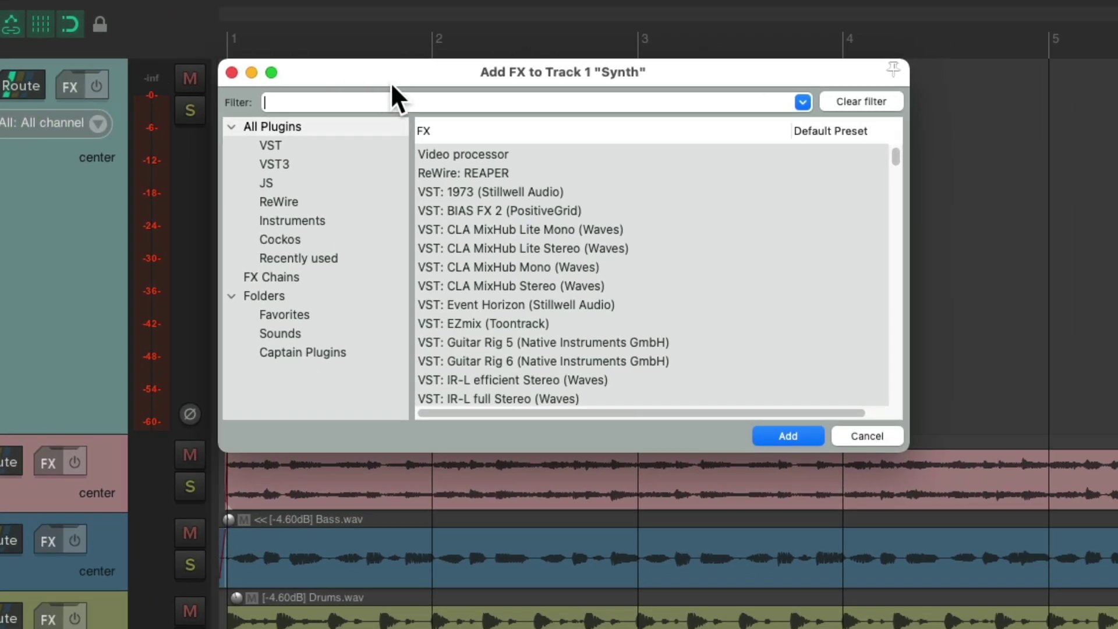
type("synth")
left_click(574, 153)
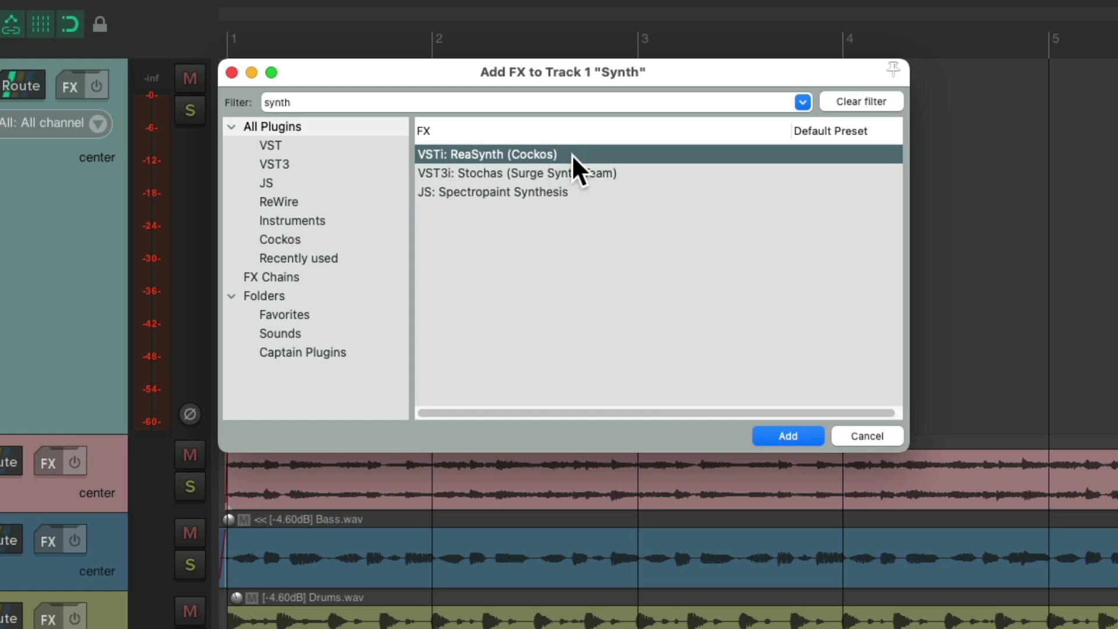
double_click(572, 154)
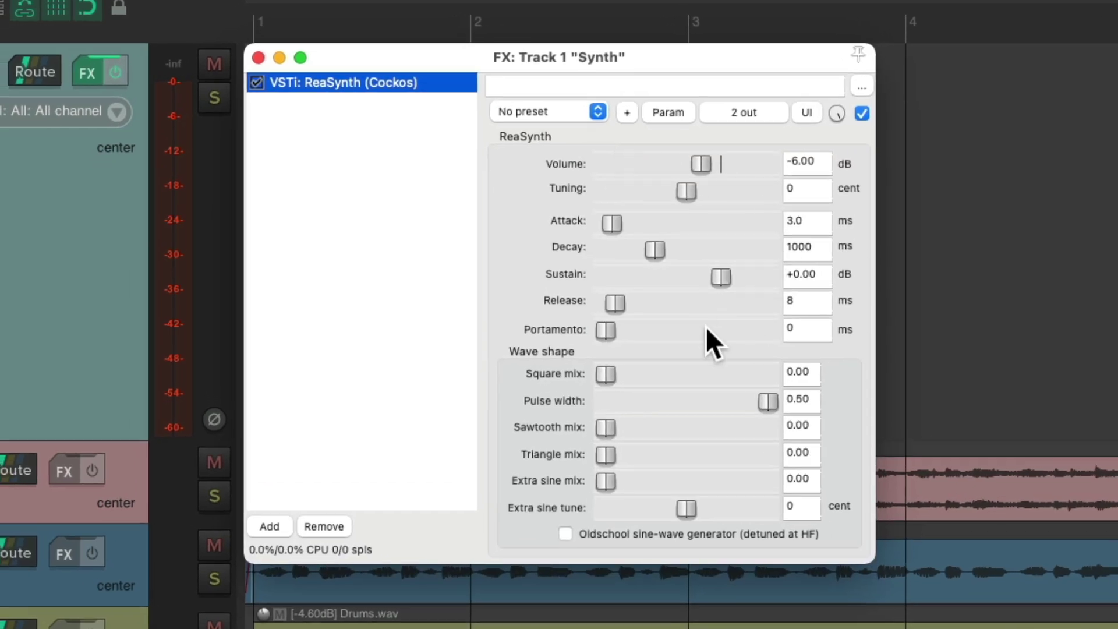
- Audition the default ReaSynth sound with test notes from the virtual MIDI keyboard
key("alt+b")
key("d")
key("b")
key("comma")
key("b")
key("c")
key("b")
key("z")
key("alt+b")
- Set ReaSynth's sawtooth mix to 0.81 and audition it with notes on the virtual MIDI keyboard
left_click_drag(608, 430, 739, 434)
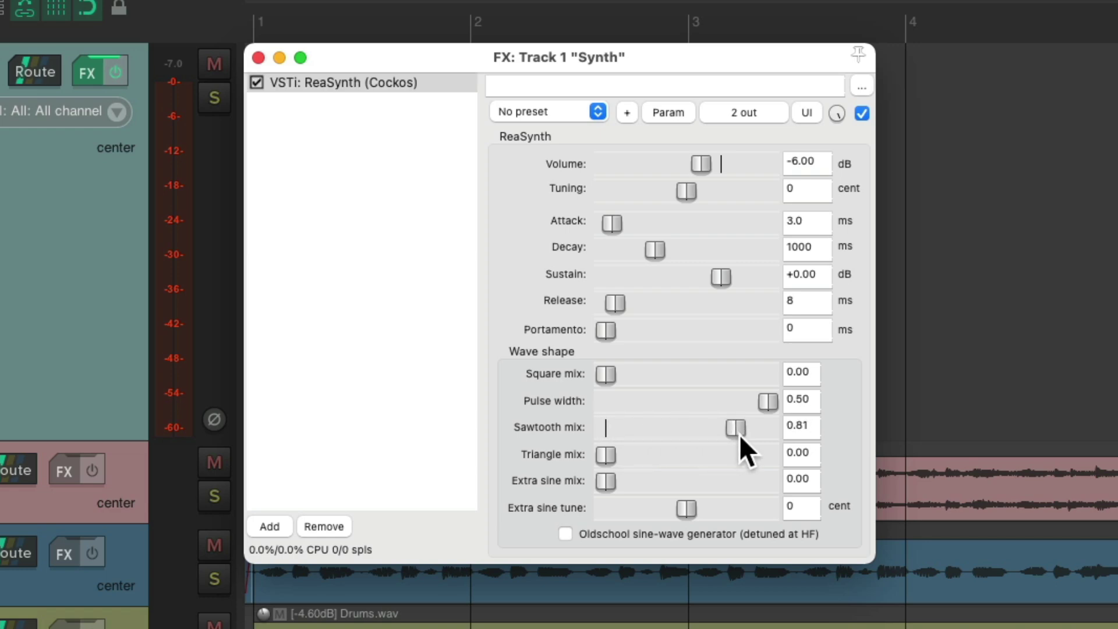
key("alt+b")
key("z")
key("c")
key("b")
key("comma")
key("b")
key("c")
key("z")
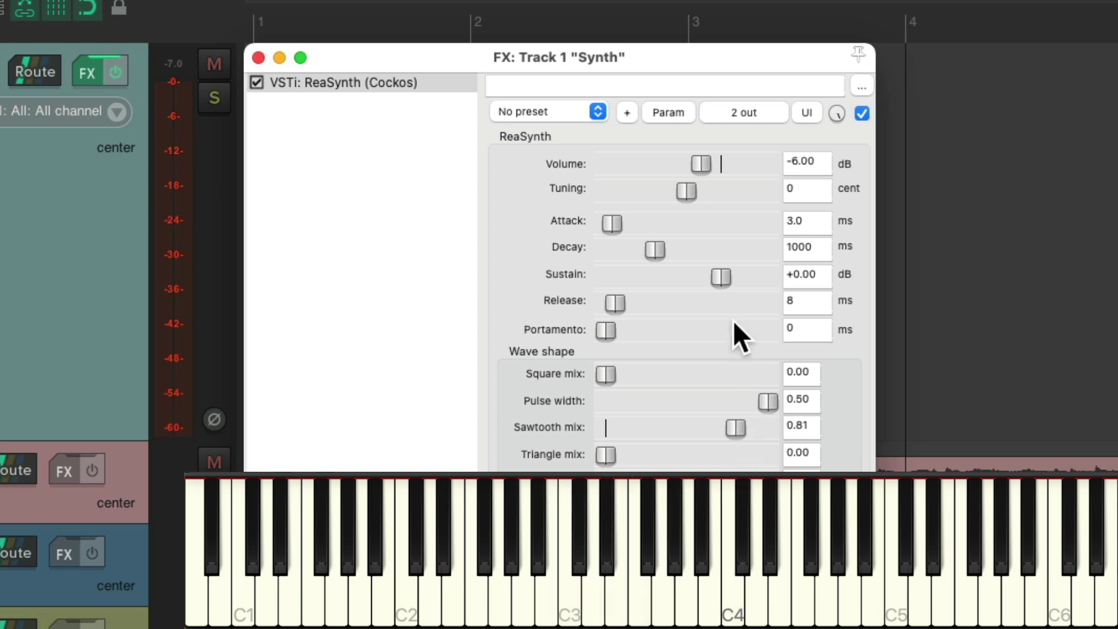
- Set ReaSynth's volume to -16.61 dB and audition the quieter sound with low and high notes
left_click_drag(701, 165, 674, 176)
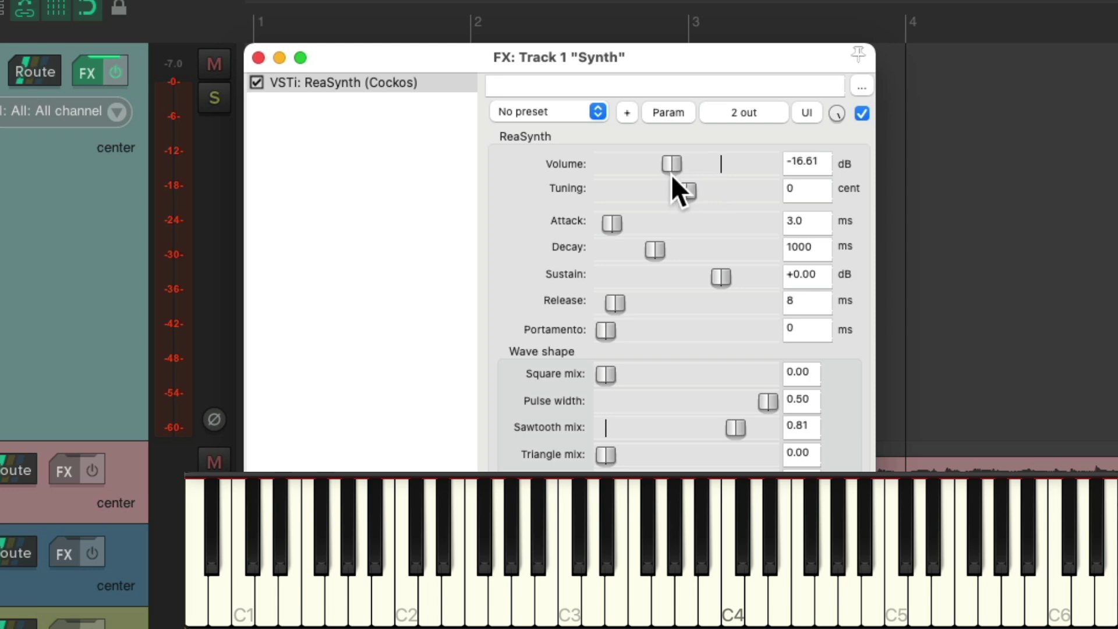
key("z")
key("b")
key("comma")
key("b")
key("c")
key("b")
key("z")
key("n")
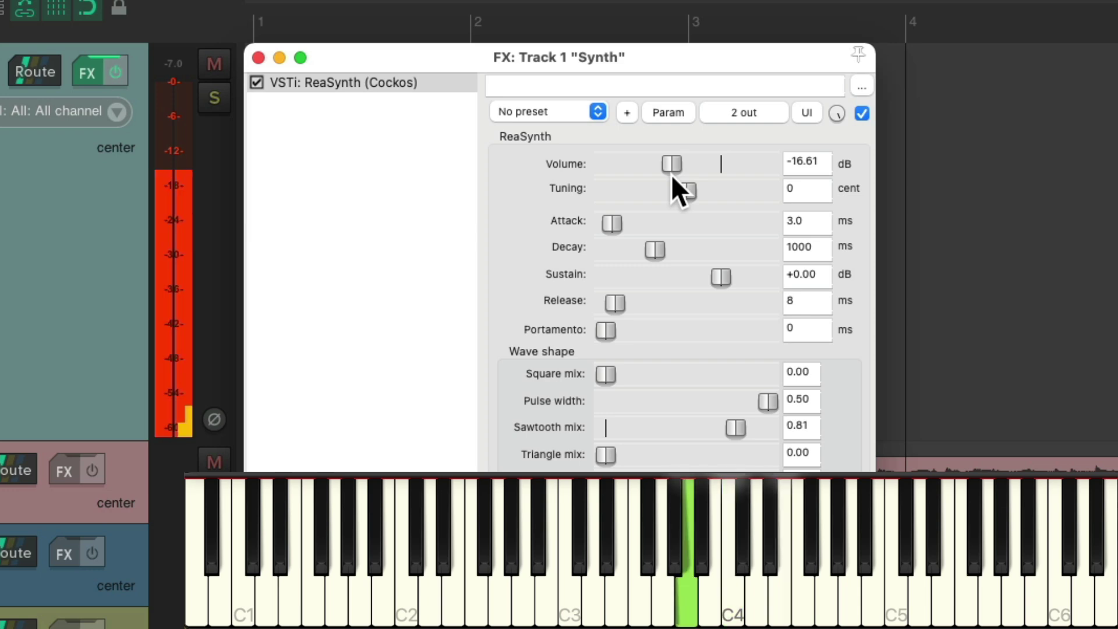
key("period")
key("b")
key("b")
key("c")
key("period")
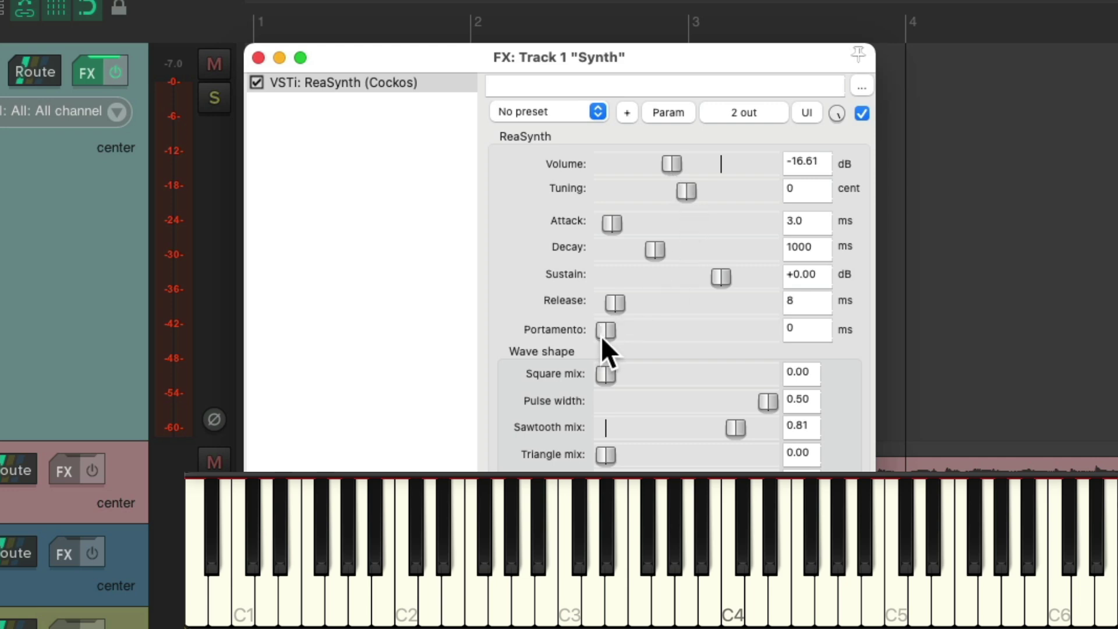
- Set ReaSynth's portamento to 33 ms and audition the glide by alternating low and high notes
left_click_drag(604, 336, 646, 340)
key("z")
key("n")
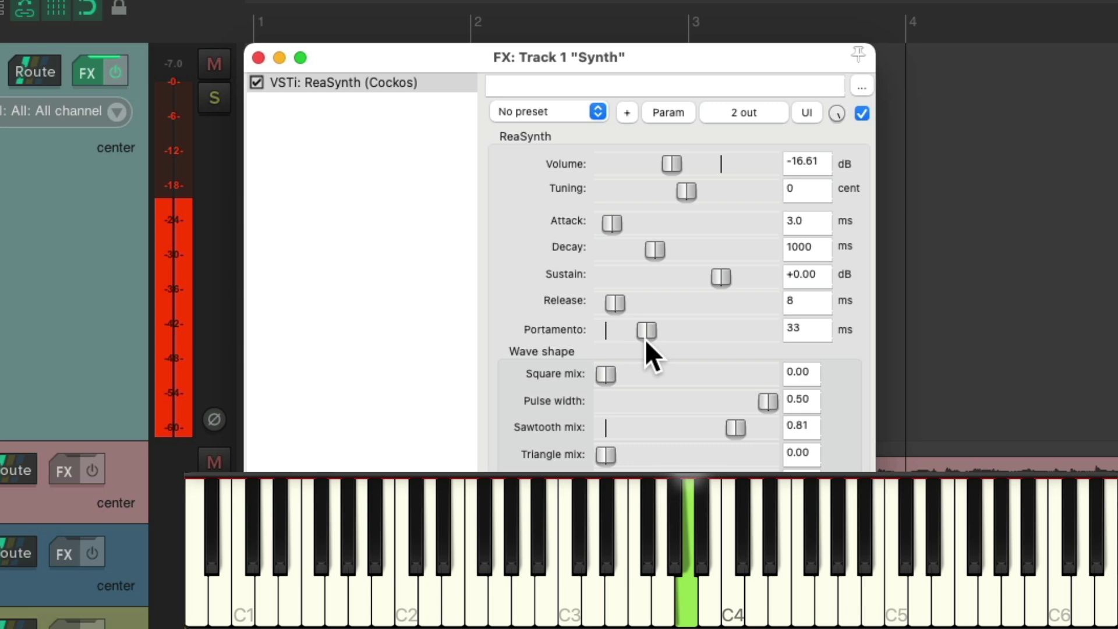
key("z")
key("n")
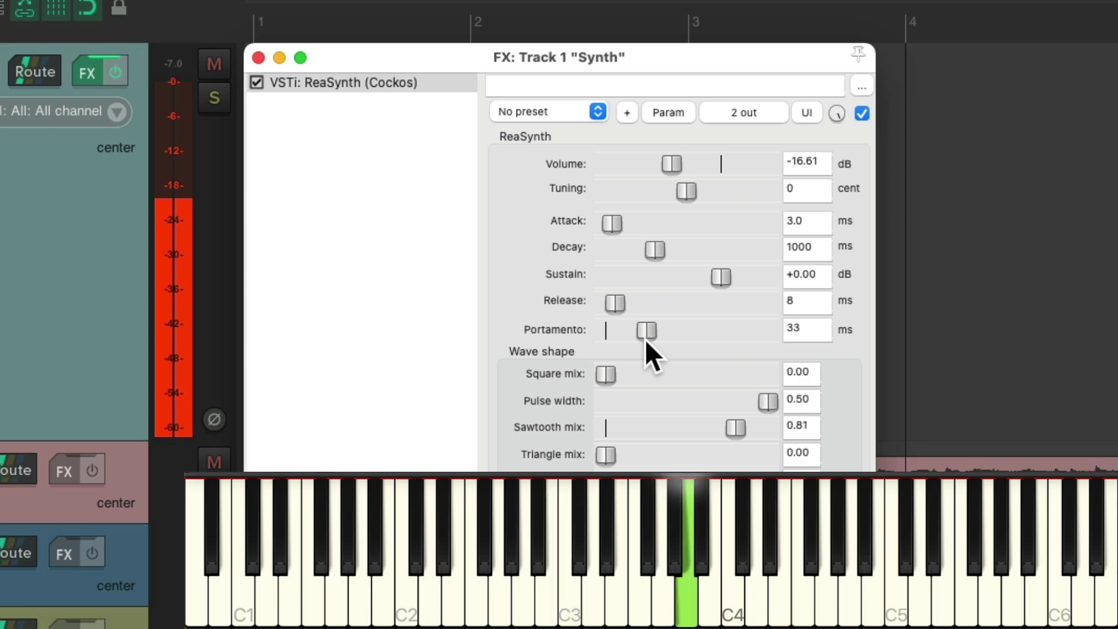
key("z")
key("v")
key("n")
key("z")
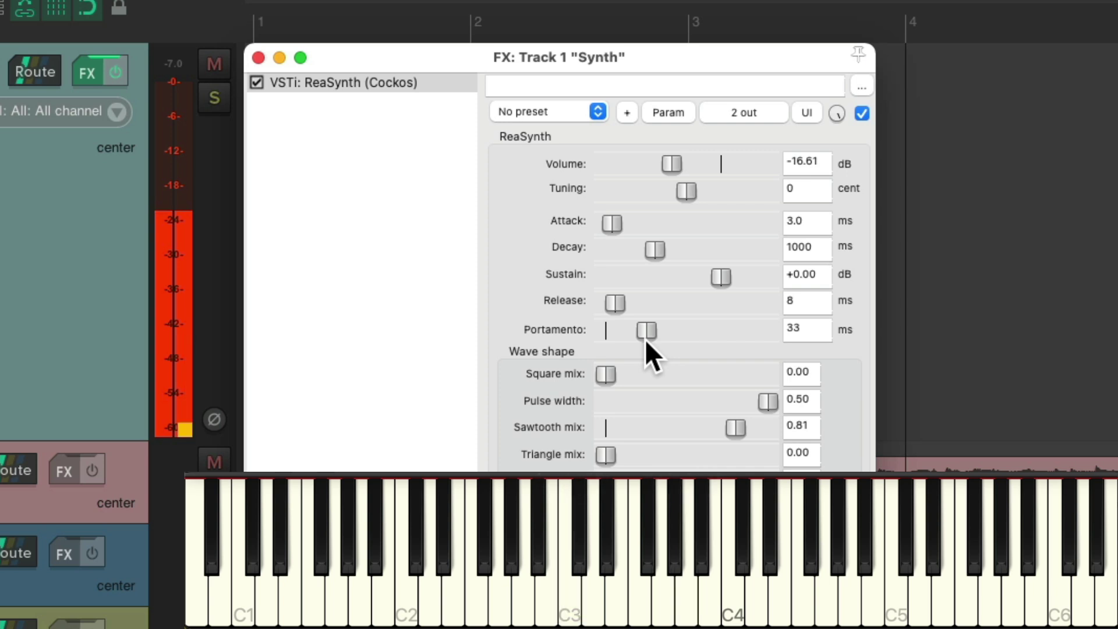
key("n")
key("z")
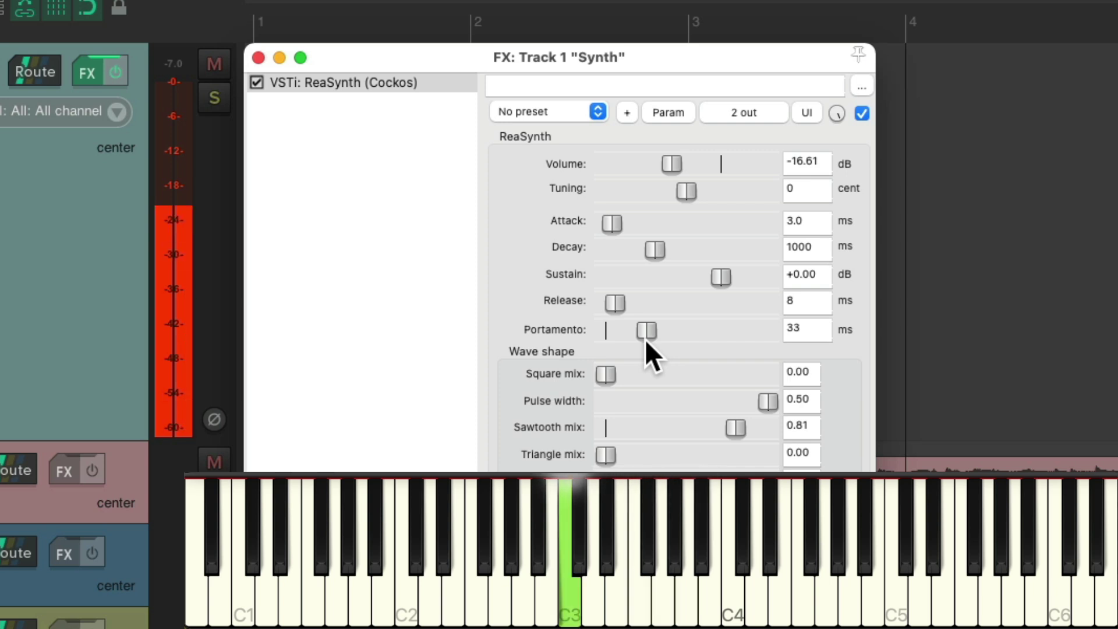
key("comma")
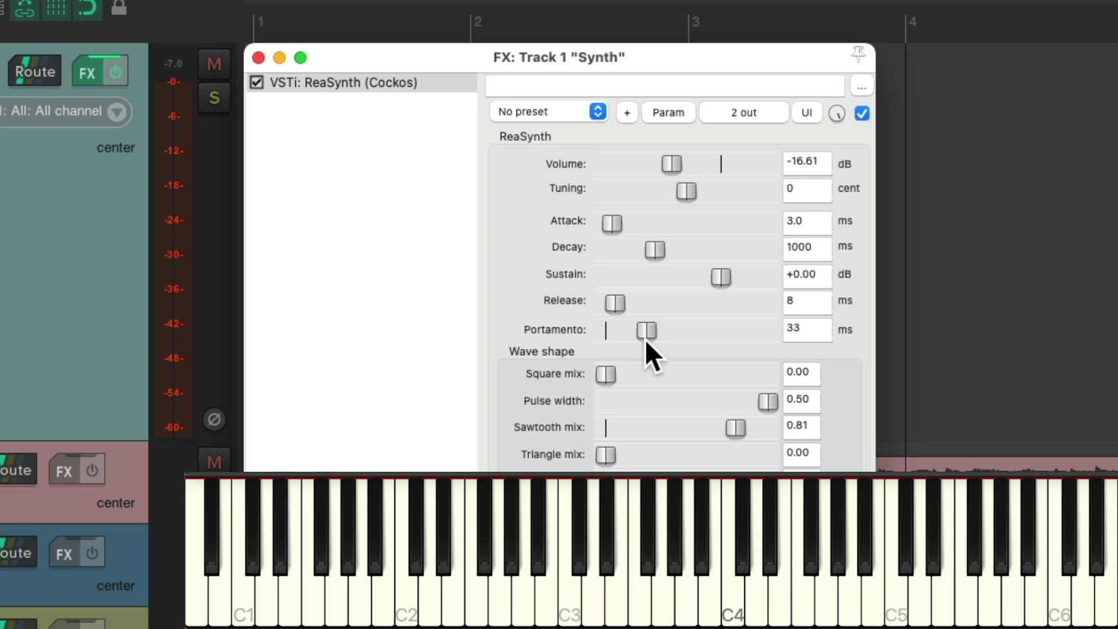
- Play further high and low notes to audition the portamento, and hide the virtual MIDI keyboard
key("period")
key("comma")
key("slash")
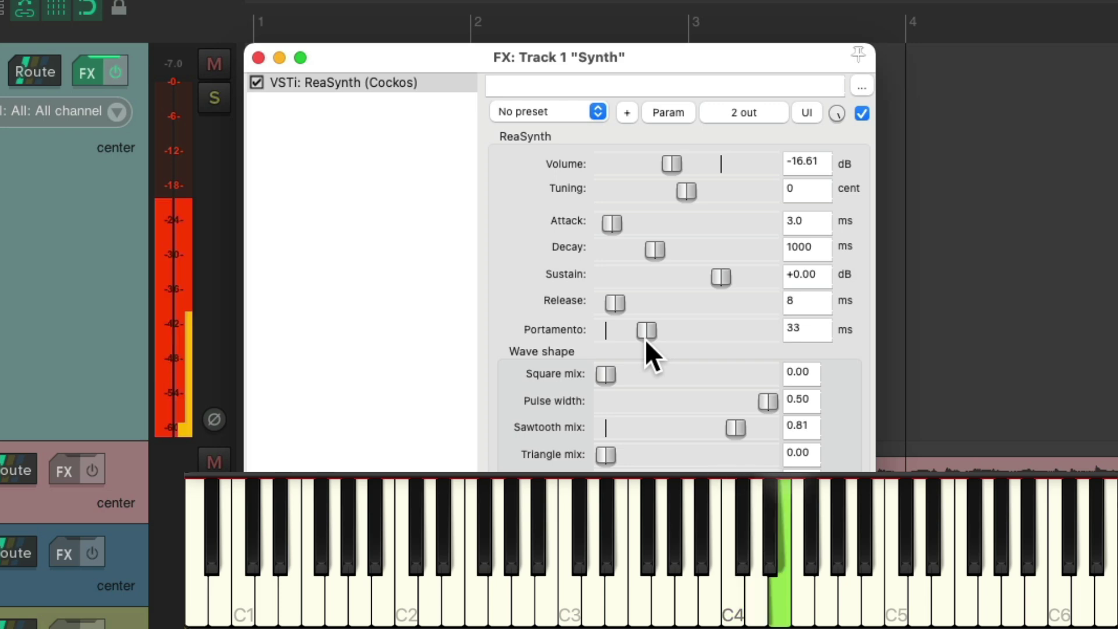
key("c")
key("x")
key("x")
key("c")
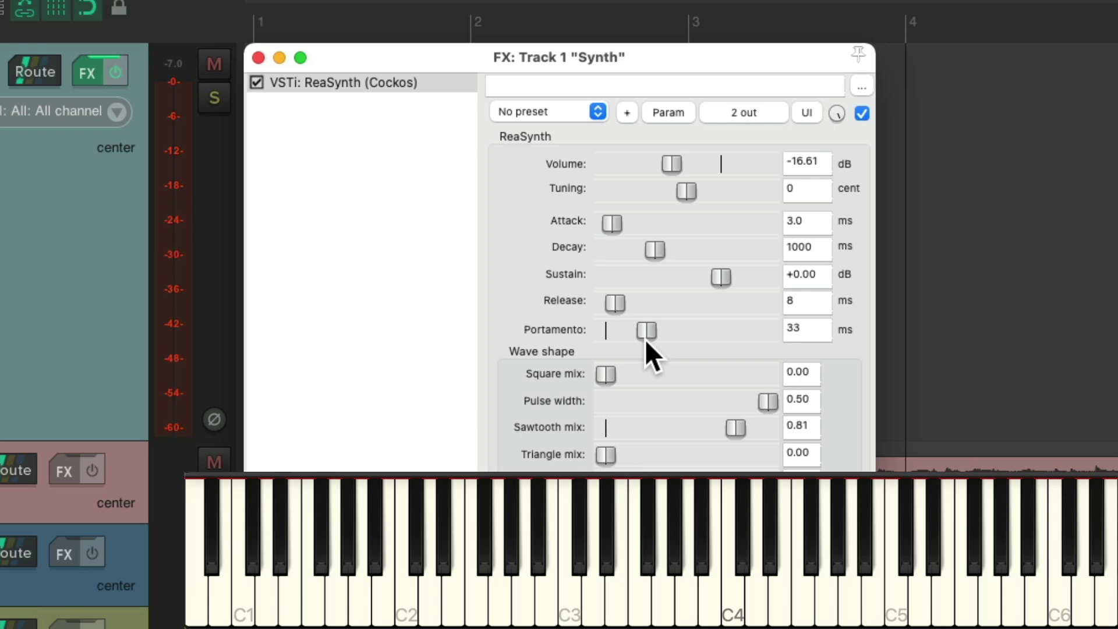
key("alt+b")
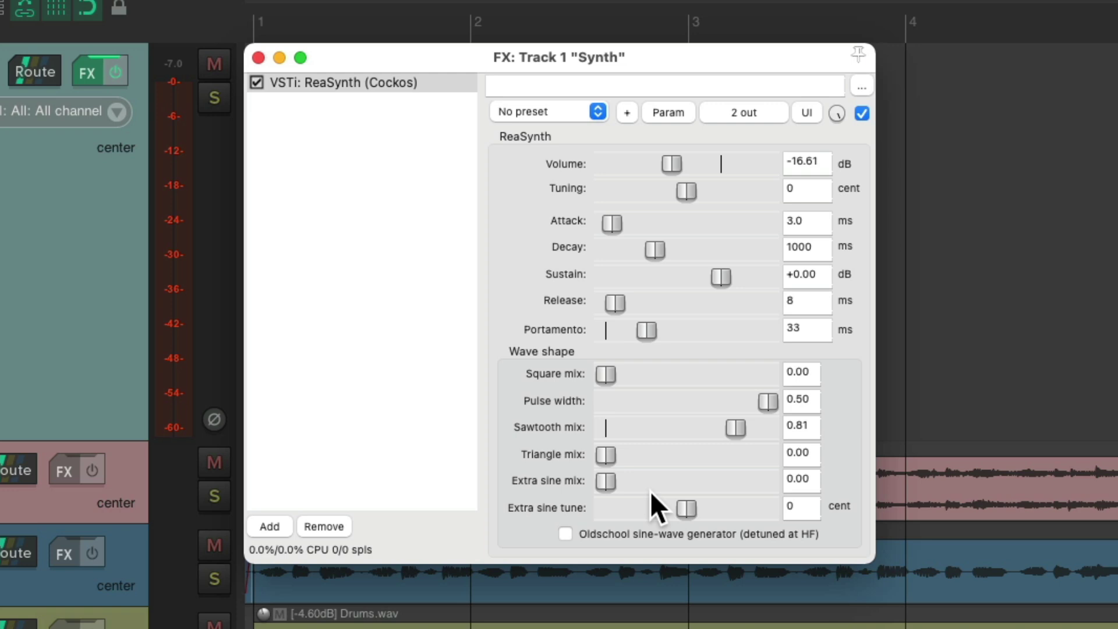
- Duplicate the ReaSynth instance on the Synth track and audition both synths together
left_click(442, 85)
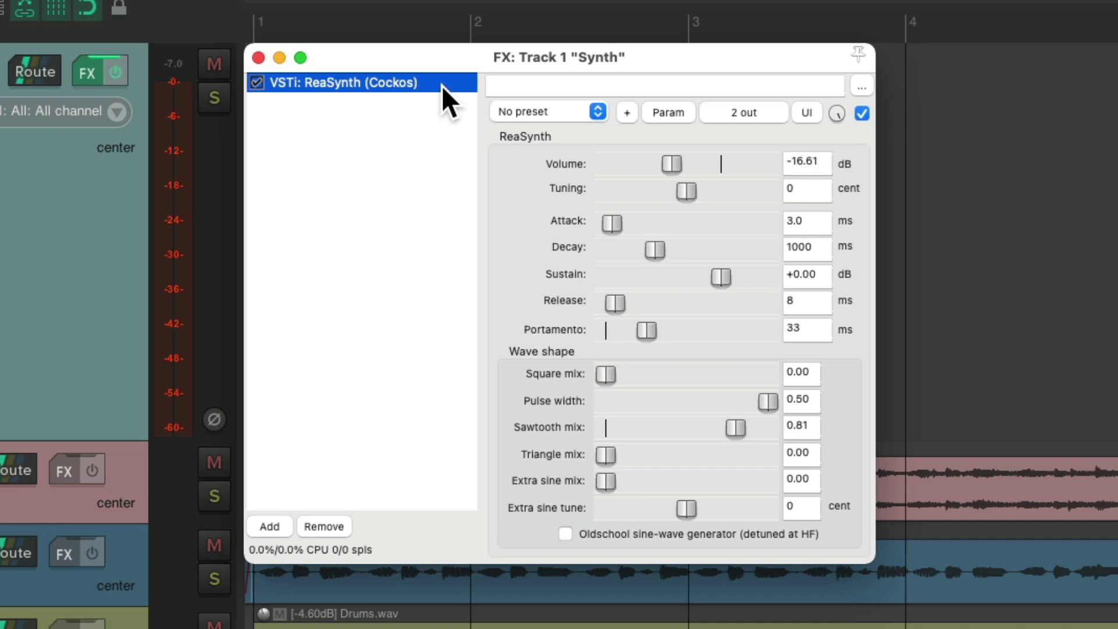
key("super+c")
key("super+v")
key("alt+b")
key("z")
key("x")
key("c")
key("b")
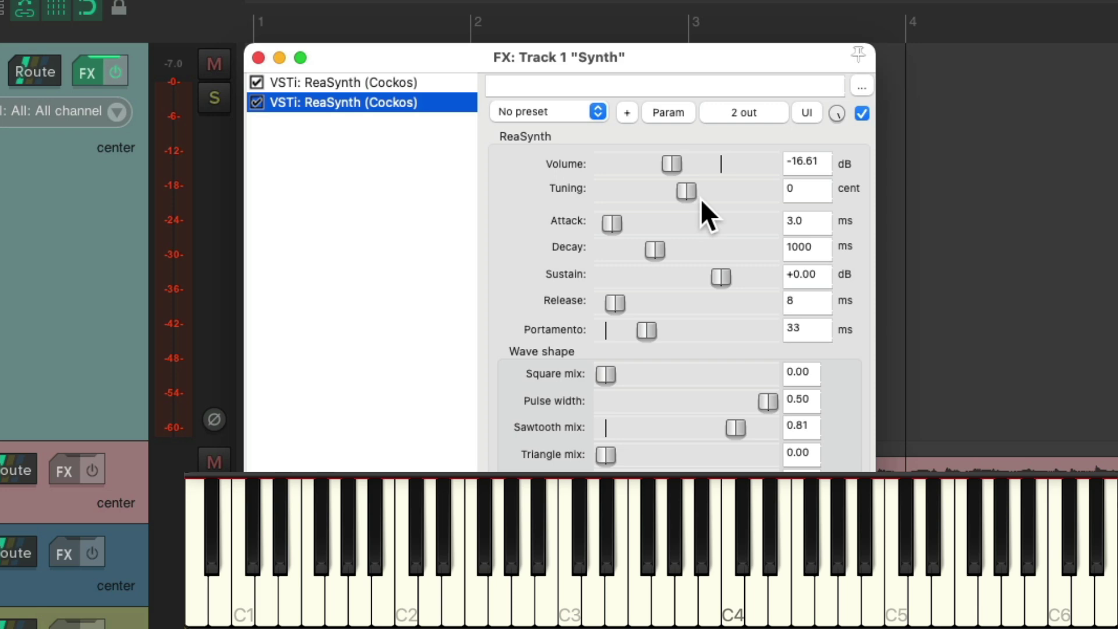
- Set the second ReaSynth's tuning to -14 cents and audition the detuned sound
left_click(817, 193)
type("-14")
key("Return")
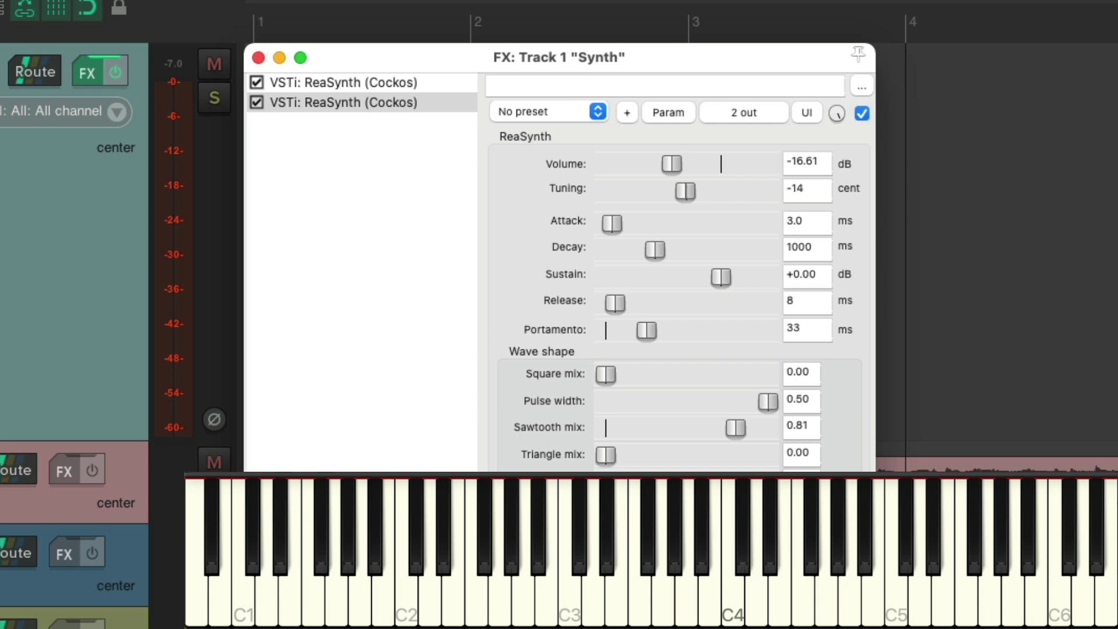
key("z")
key("b")
key("z")
key("alt+b")
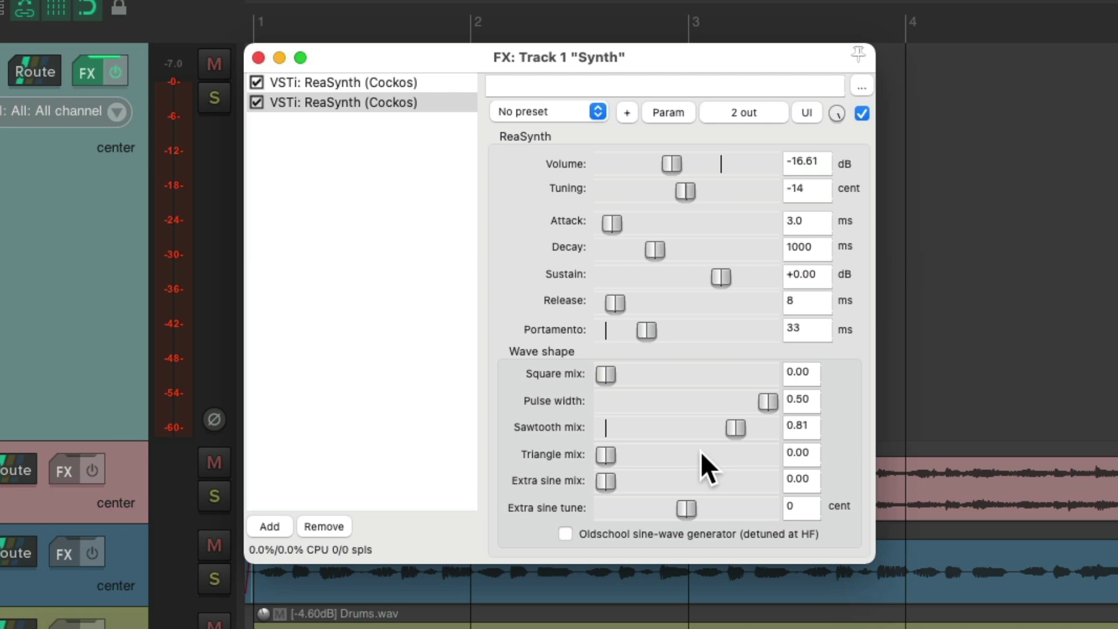
- Route the second ReaSynth only from VST Out 1 to track channel 1 and audition the result
left_click(770, 110)
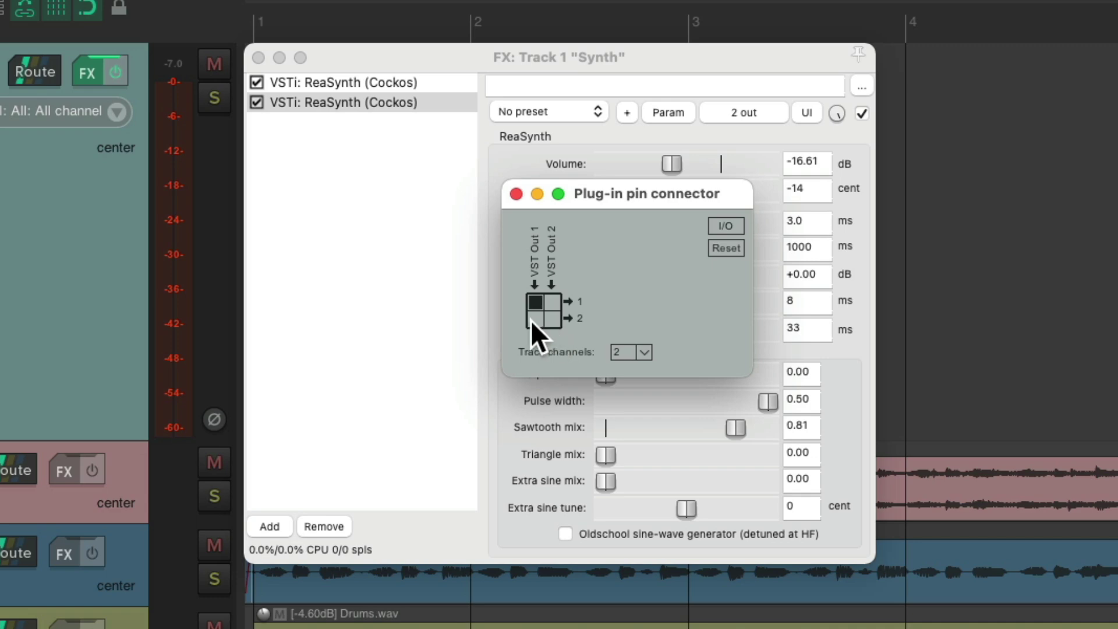
left_click(516, 193)
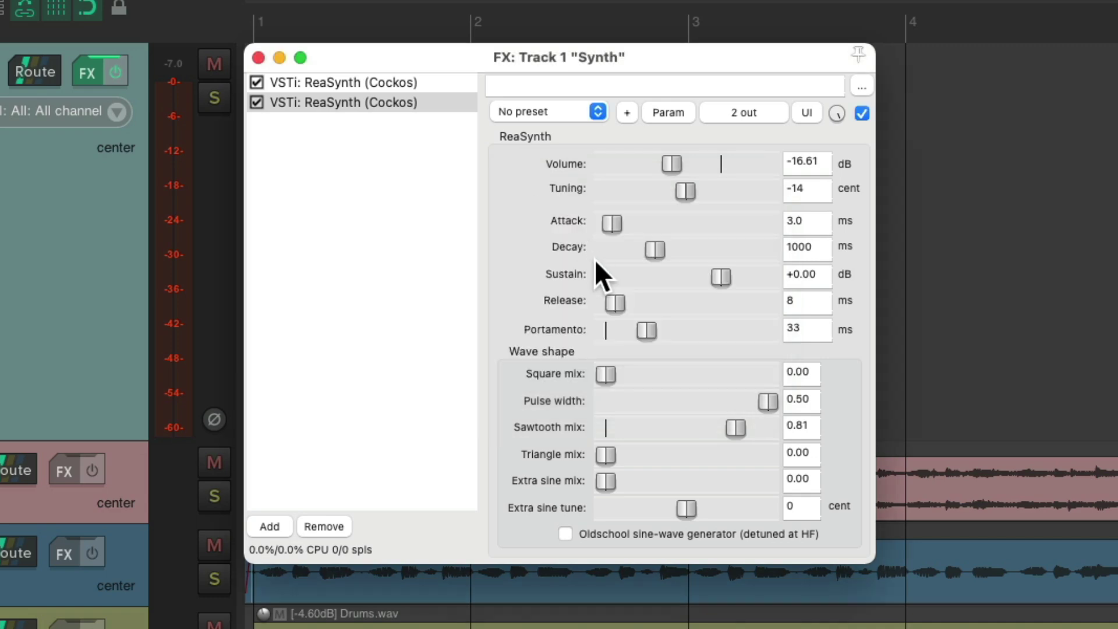
key("alt+b")
key("z")
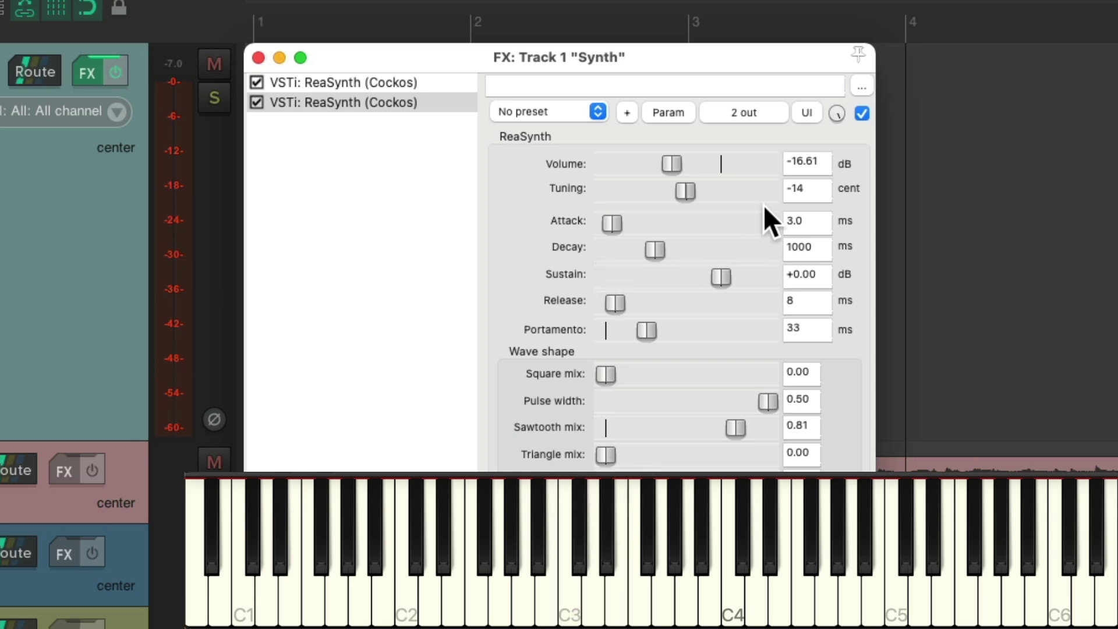
- Duplicate the second ReaSynth as a third instance and set its tuning to +14 cents
left_click(457, 85)
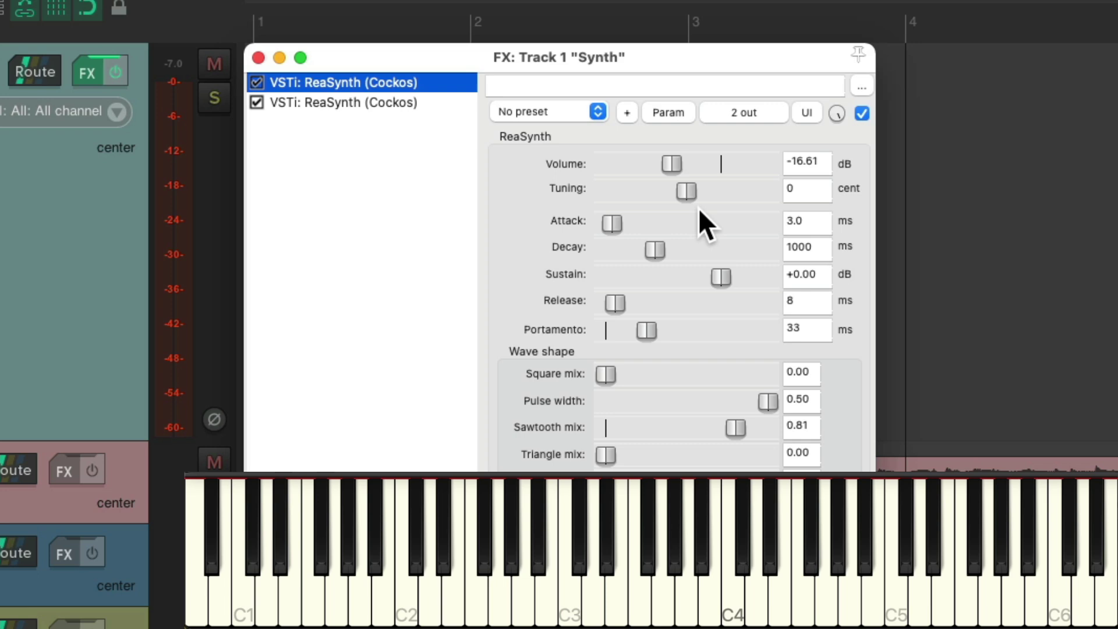
left_click(453, 105)
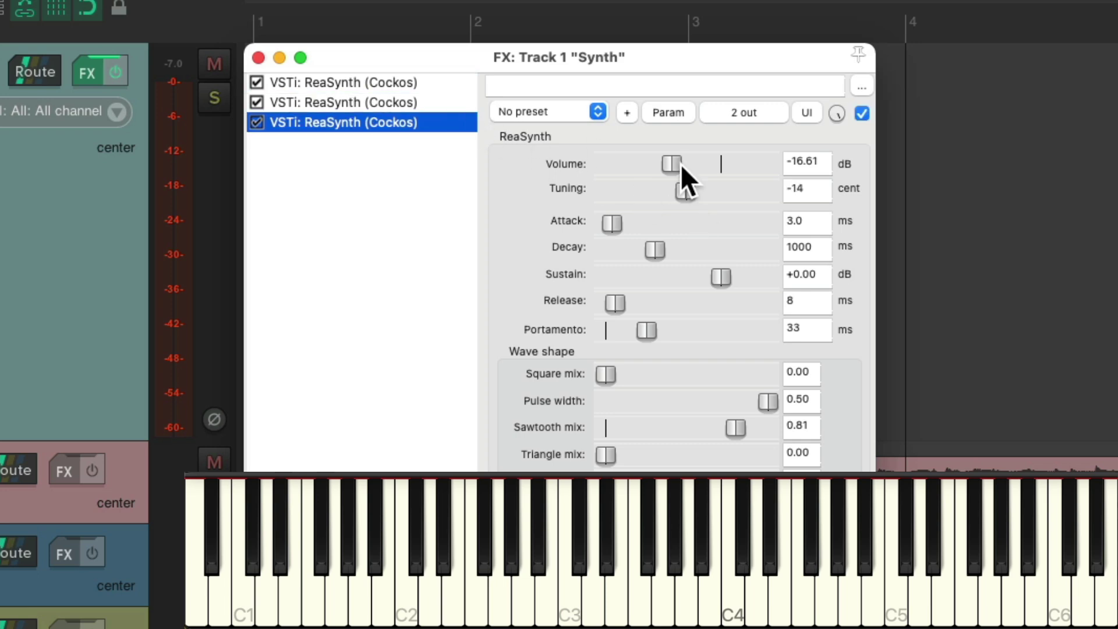
left_click(815, 197)
type("+14")
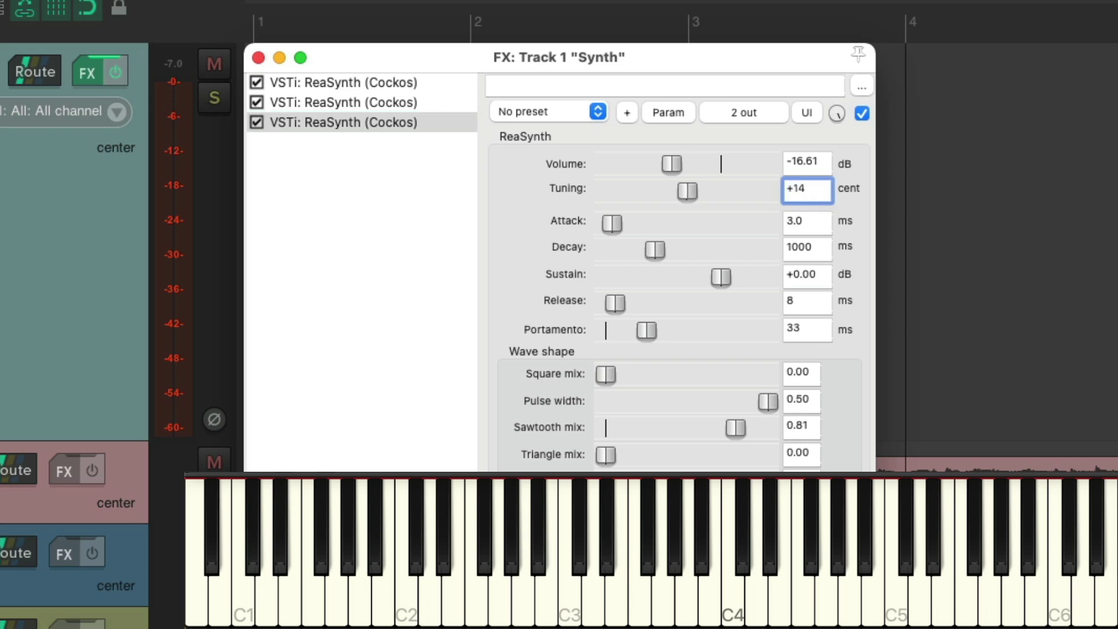
key("Return")
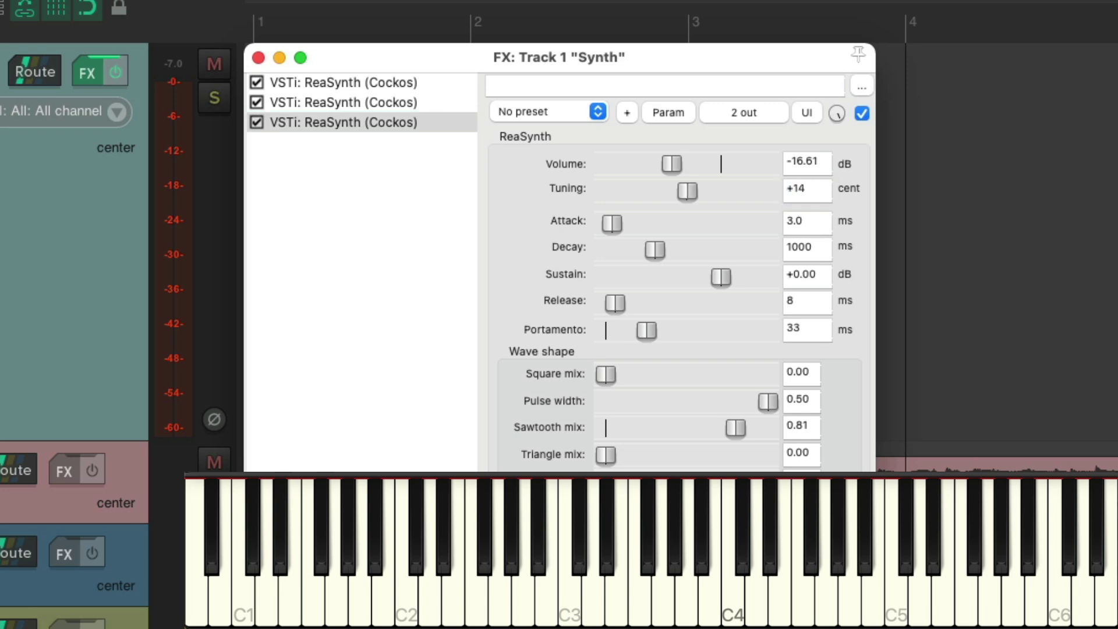
- Route the third ReaSynth only from VST Out 2 to track channel 2, and review the tunings of all three instances
left_click(770, 111)
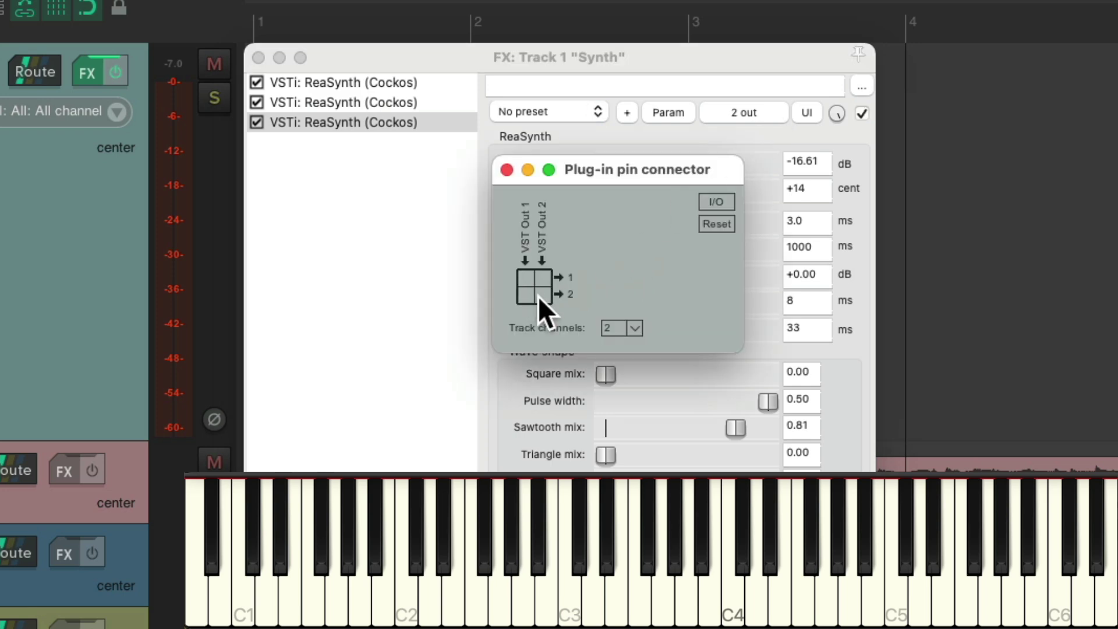
left_click(508, 170)
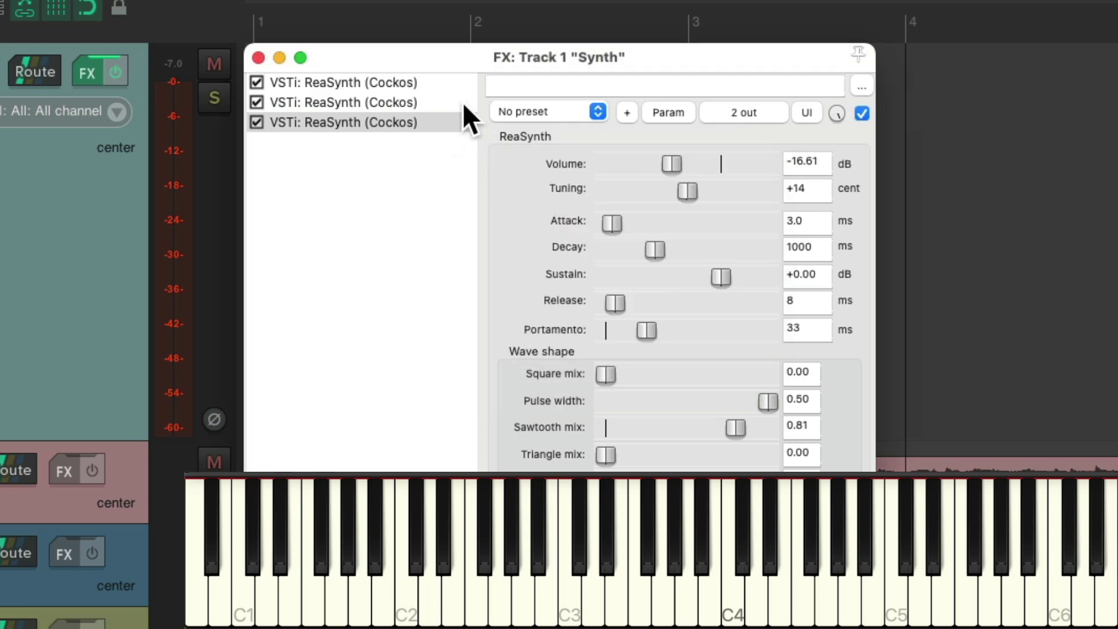
left_click(445, 85)
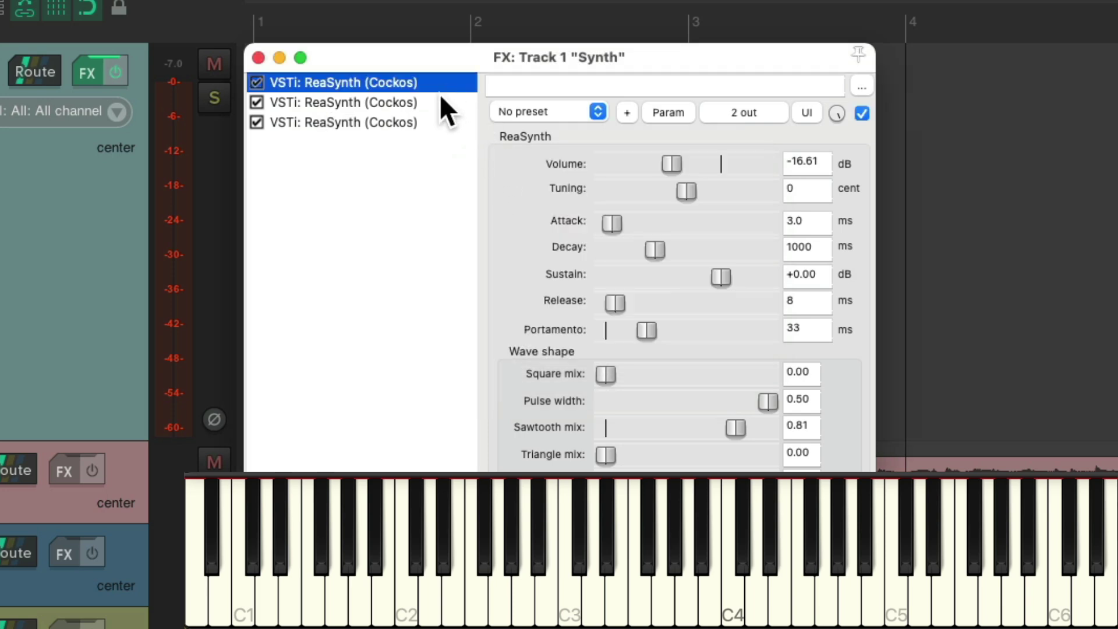
left_click(441, 103)
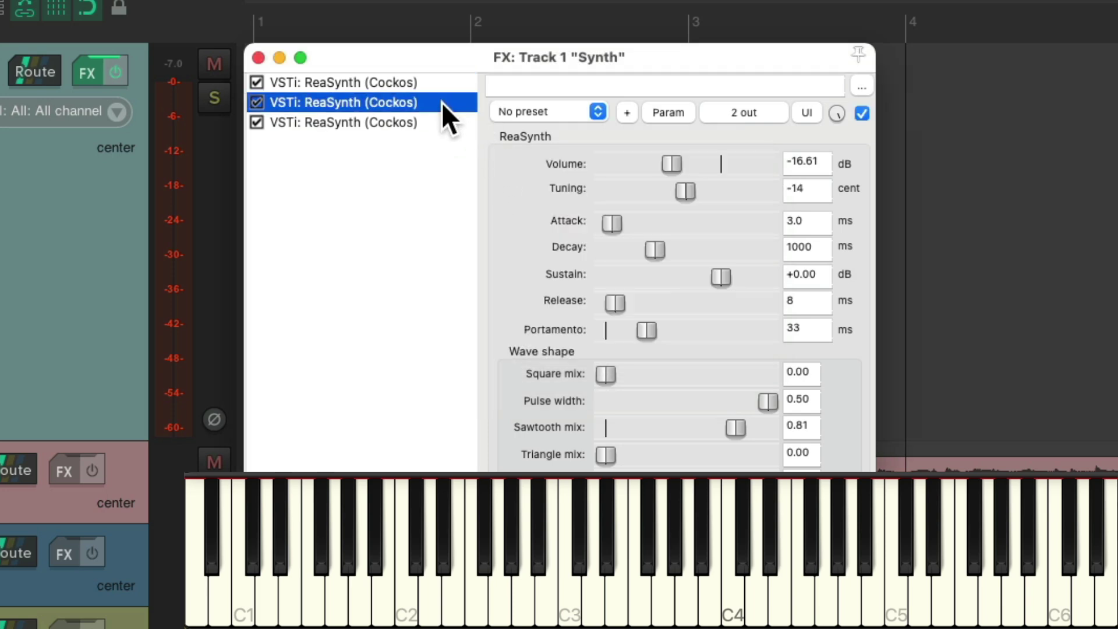
left_click(456, 124)
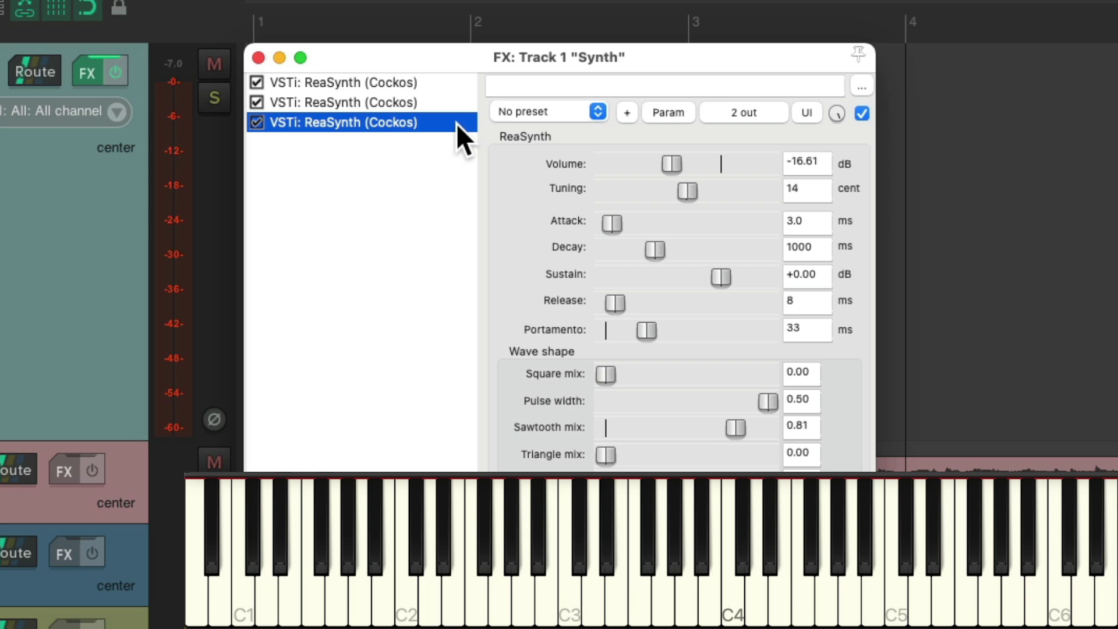
- Duplicate the first ReaSynth as a fourth instance, tuned to -1200 cents with its volume at -14.13 dB
left_click(448, 82)
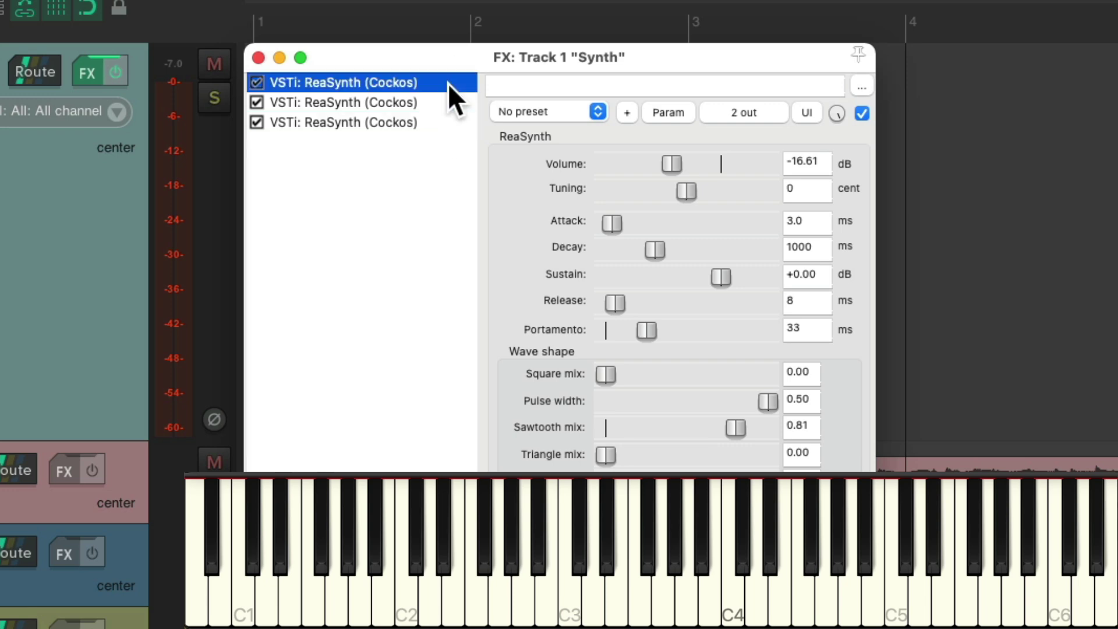
left_click_drag(449, 82, 458, 170)
left_click(735, 114)
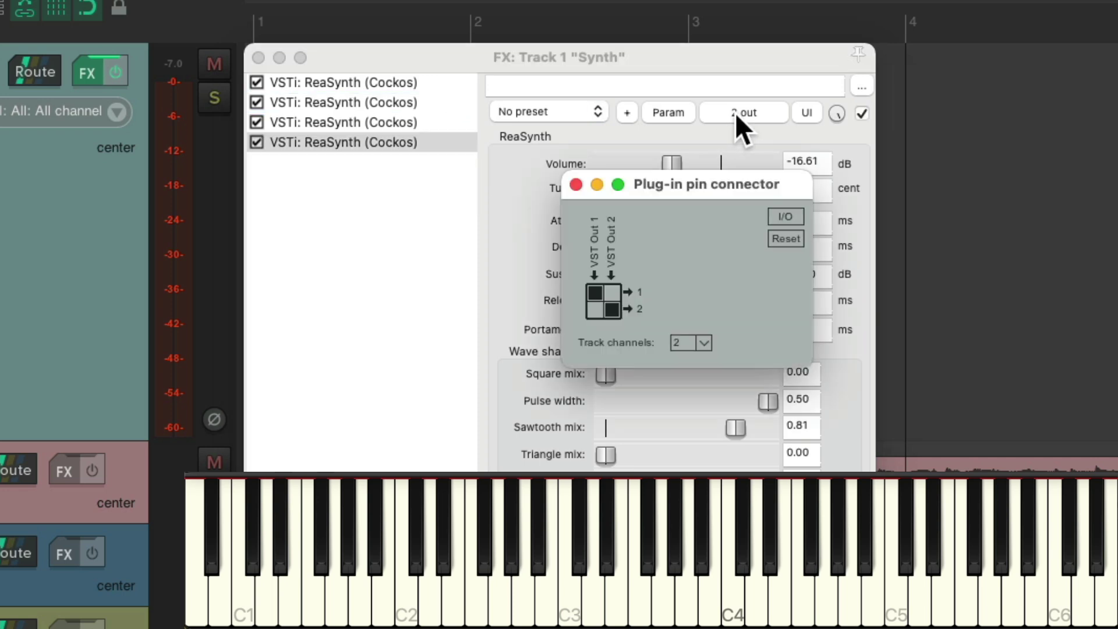
left_click(576, 184)
left_click(803, 193)
type("-1200")
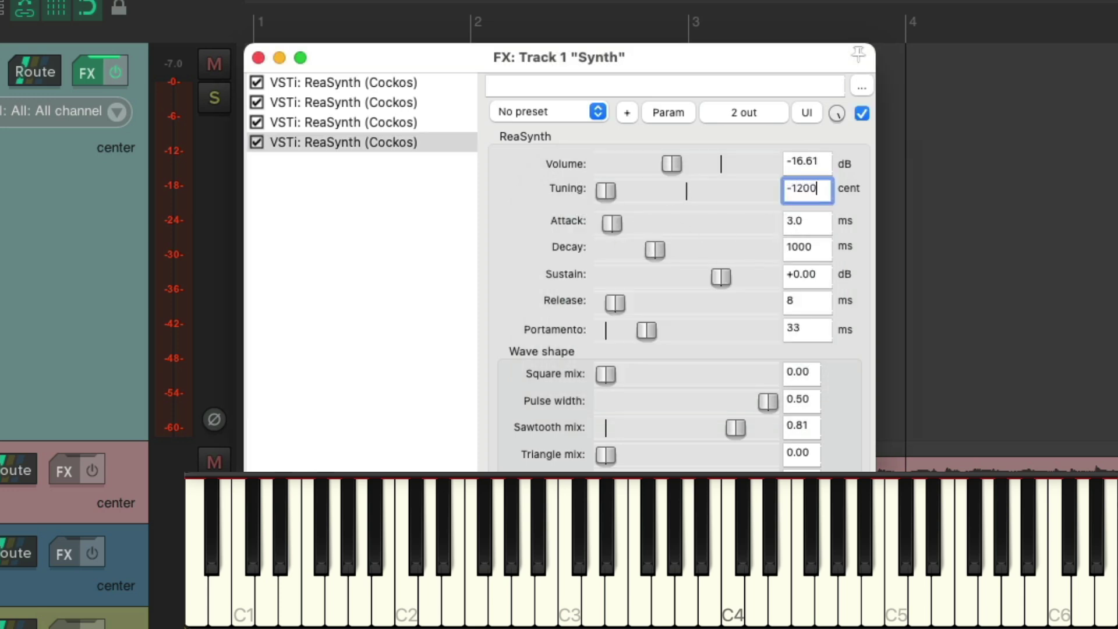
key("Return")
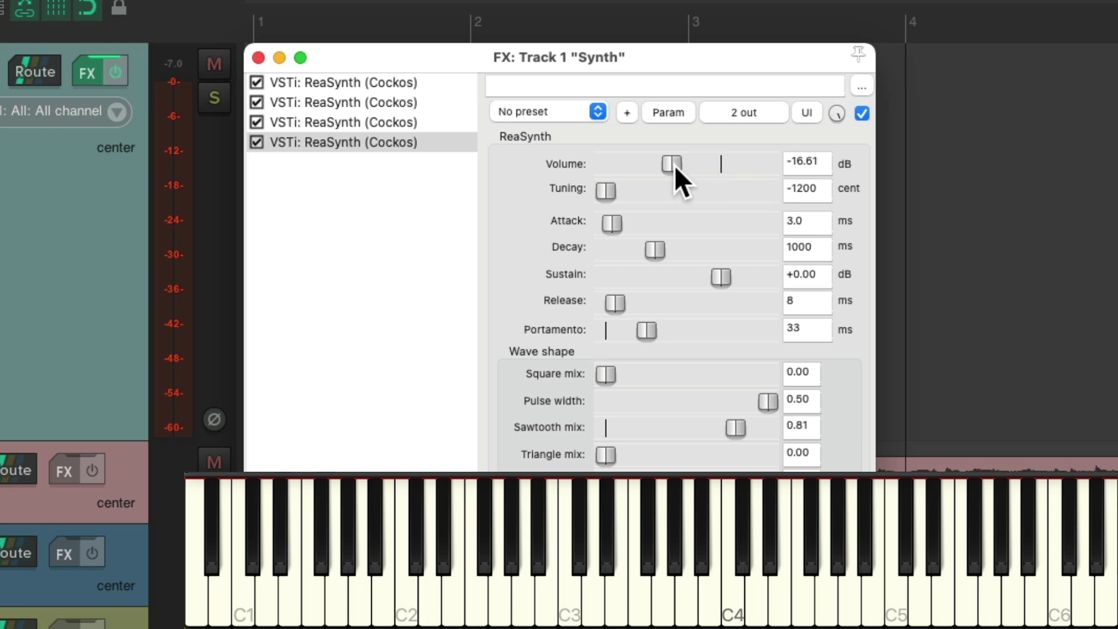
left_click_drag(675, 165, 682, 169)
- Duplicate the fourth ReaSynth as a fifth instance at +1200 cents and -18.06 dB, and audition the sound with it bypassed and enabled
left_click(443, 146)
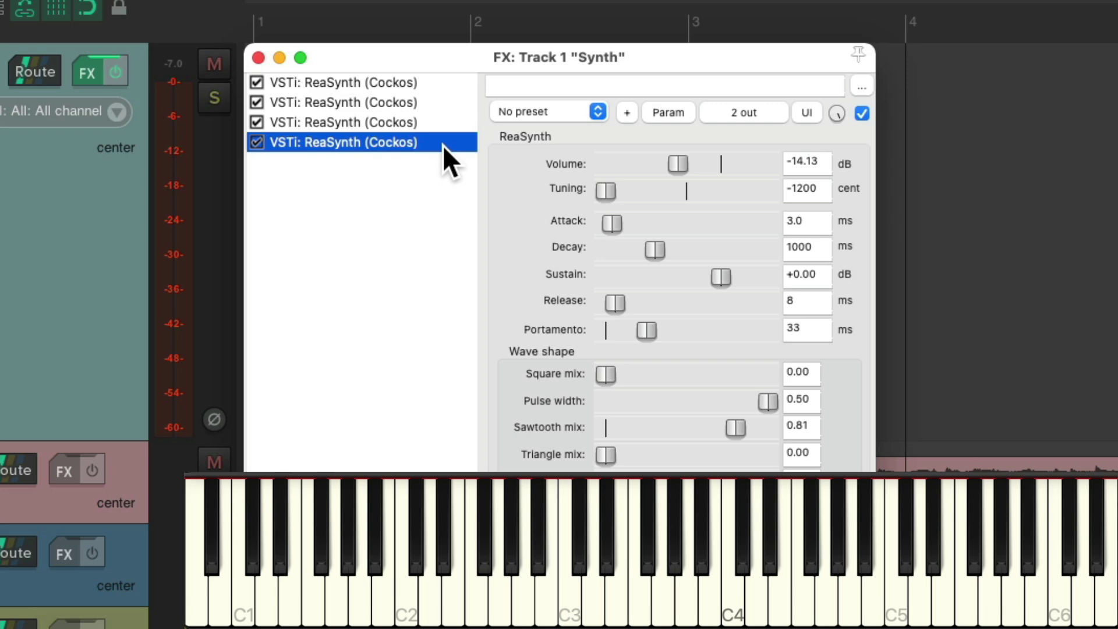
key("super+c")
key("super+v")
left_click(826, 188)
type("+1200")
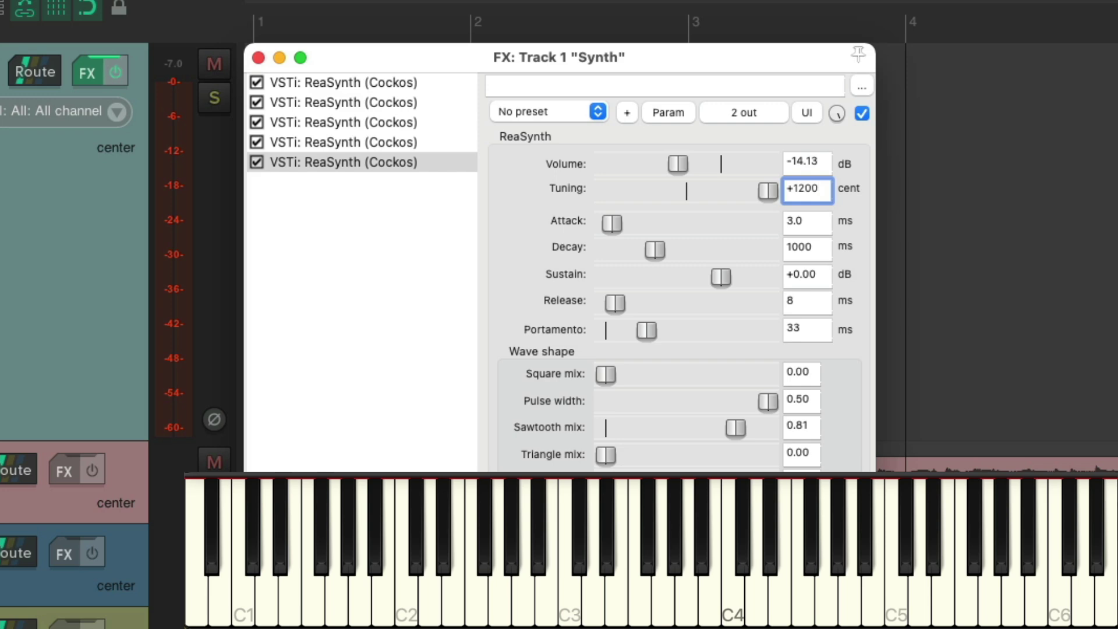
key("Return")
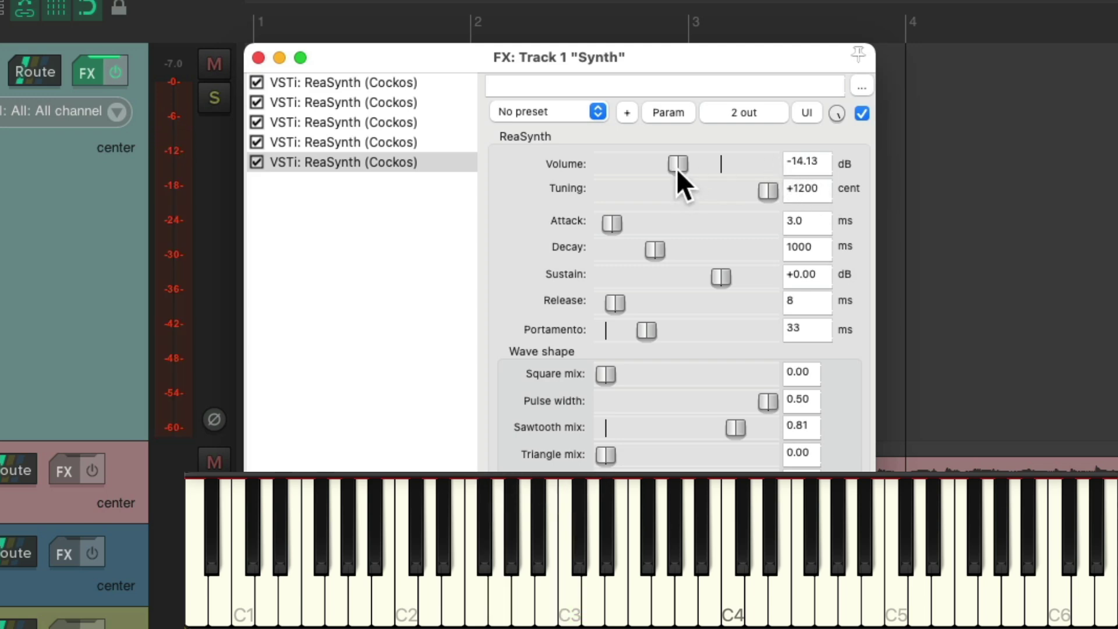
left_click_drag(676, 168, 666, 173)
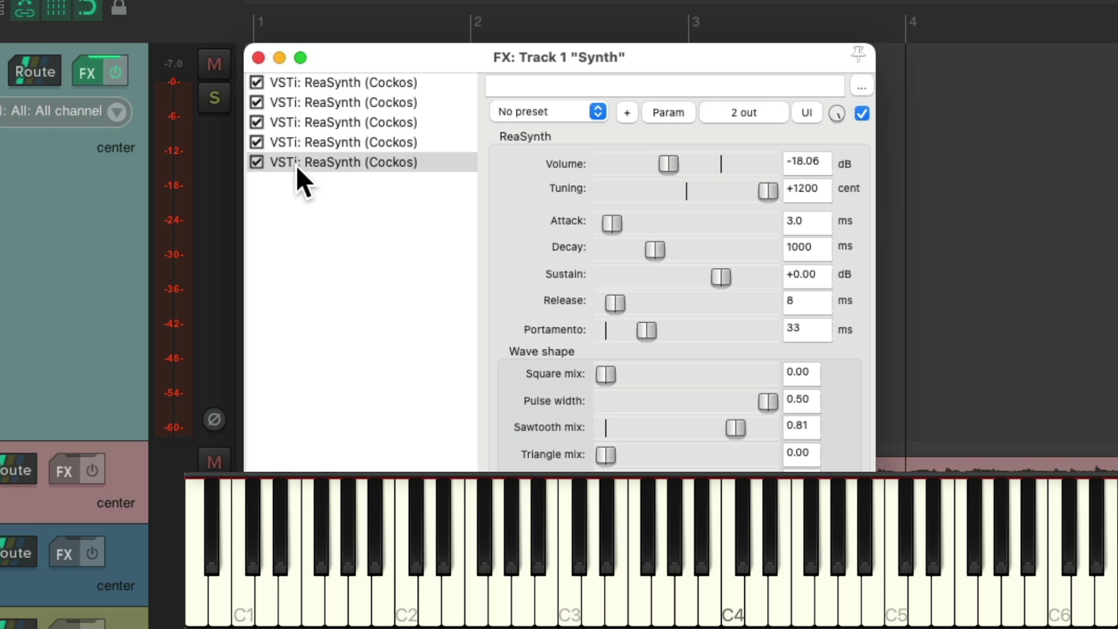
left_click(257, 161)
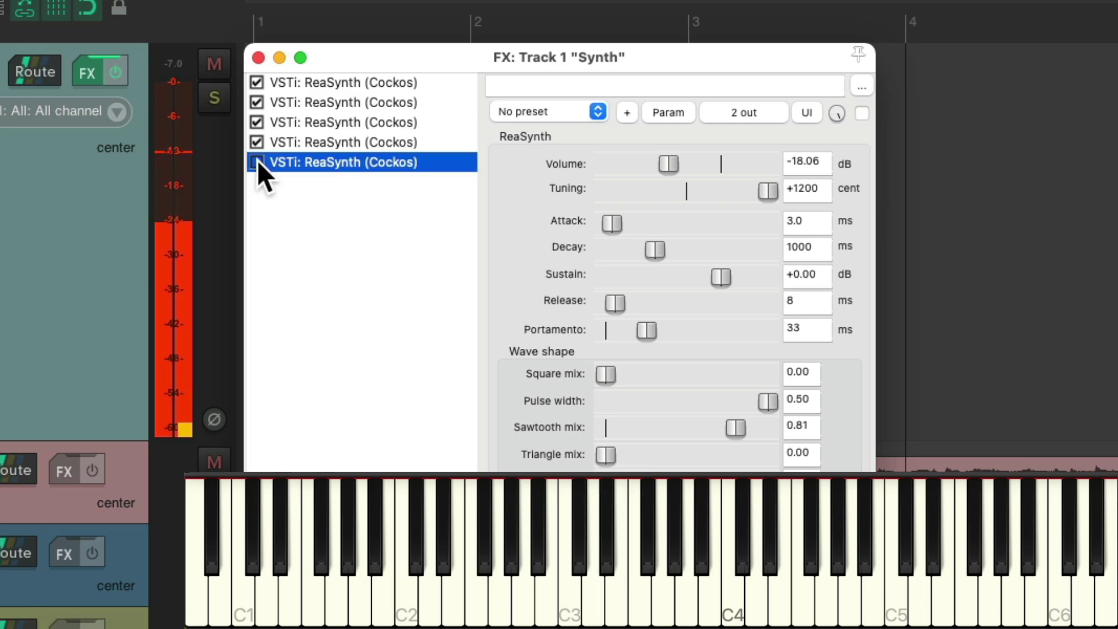
left_click(257, 161)
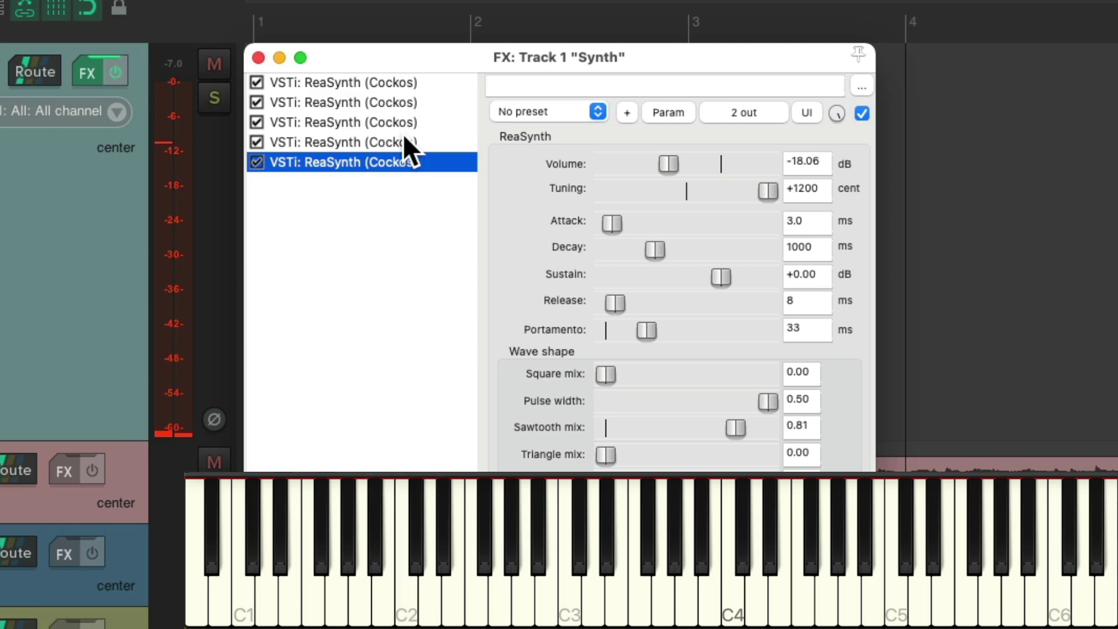
- Hide the virtual keyboard and add the JS: Moog 4-Pole Filter after the ReaSynth instances on the Synth track
key("alt+b")
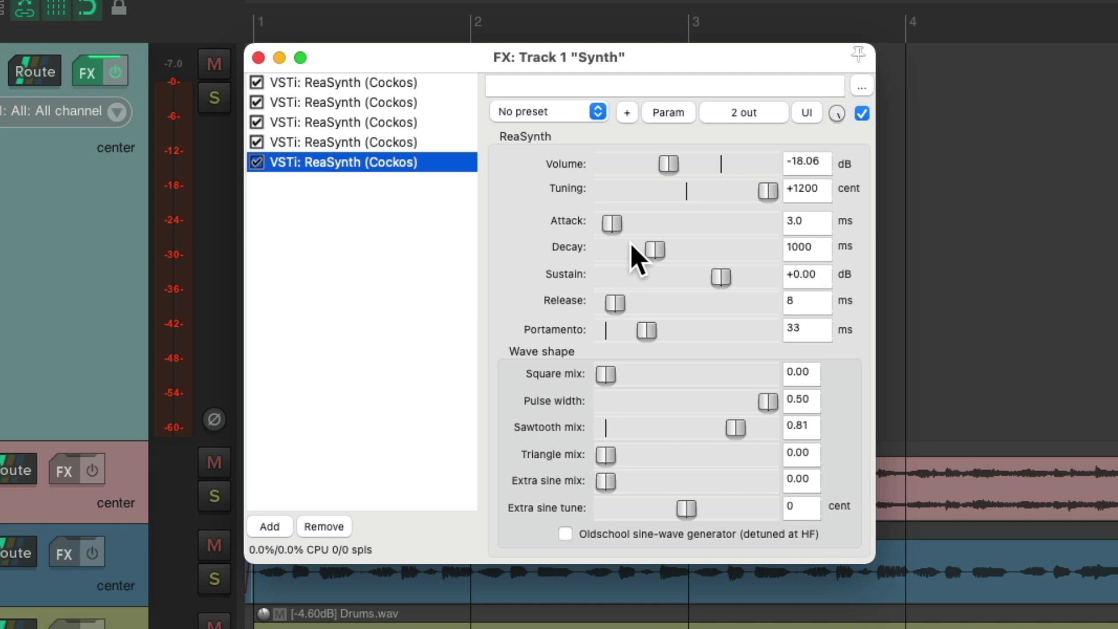
double_click(390, 228)
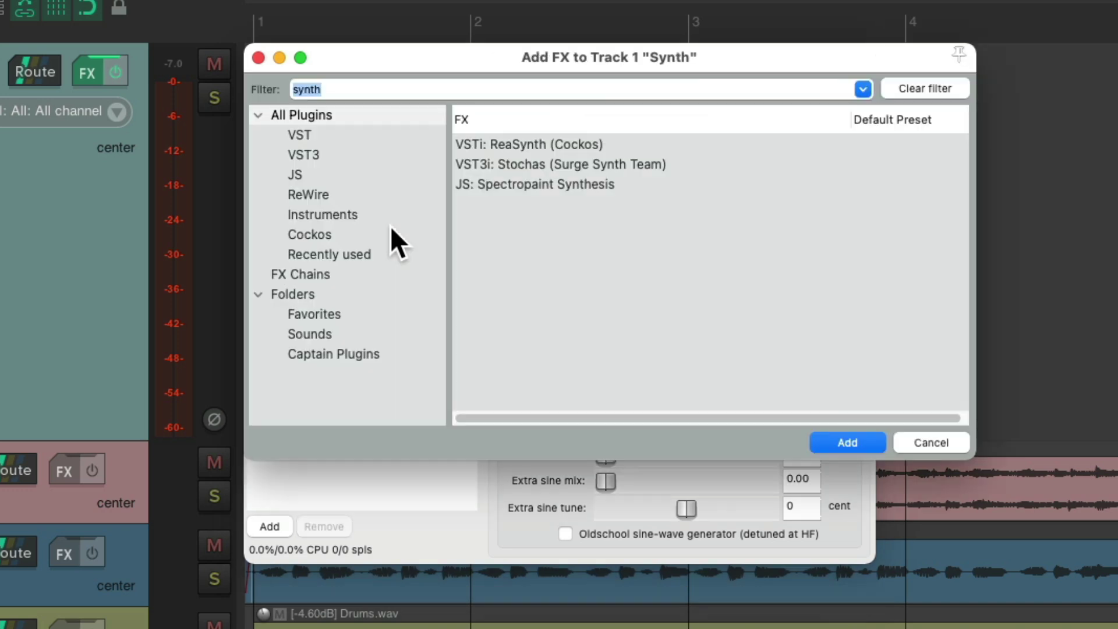
type("moog")
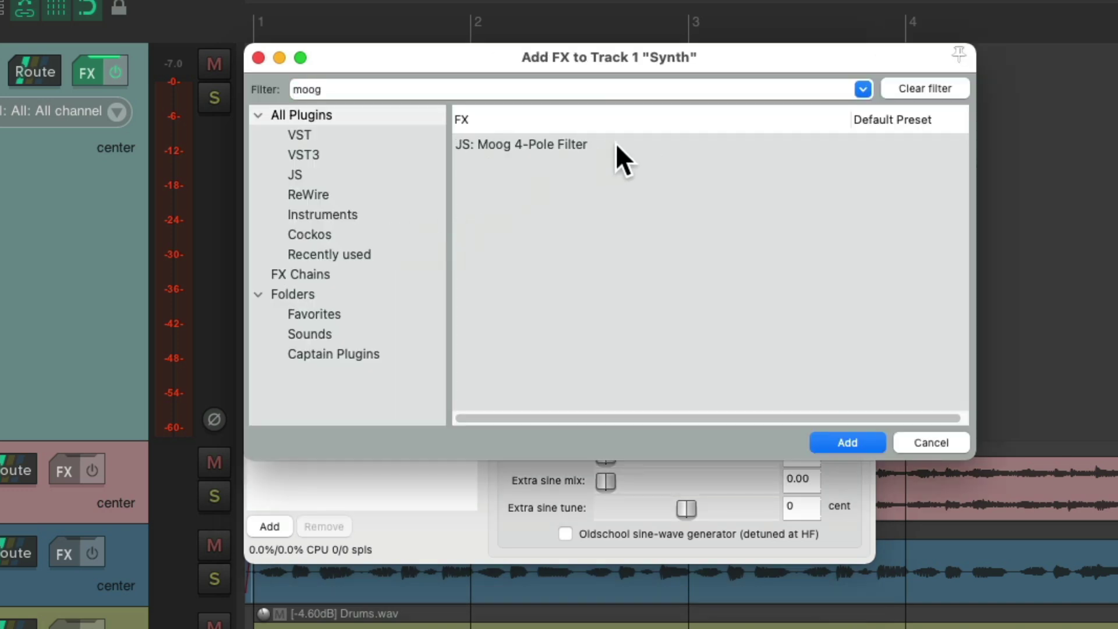
left_click(615, 143)
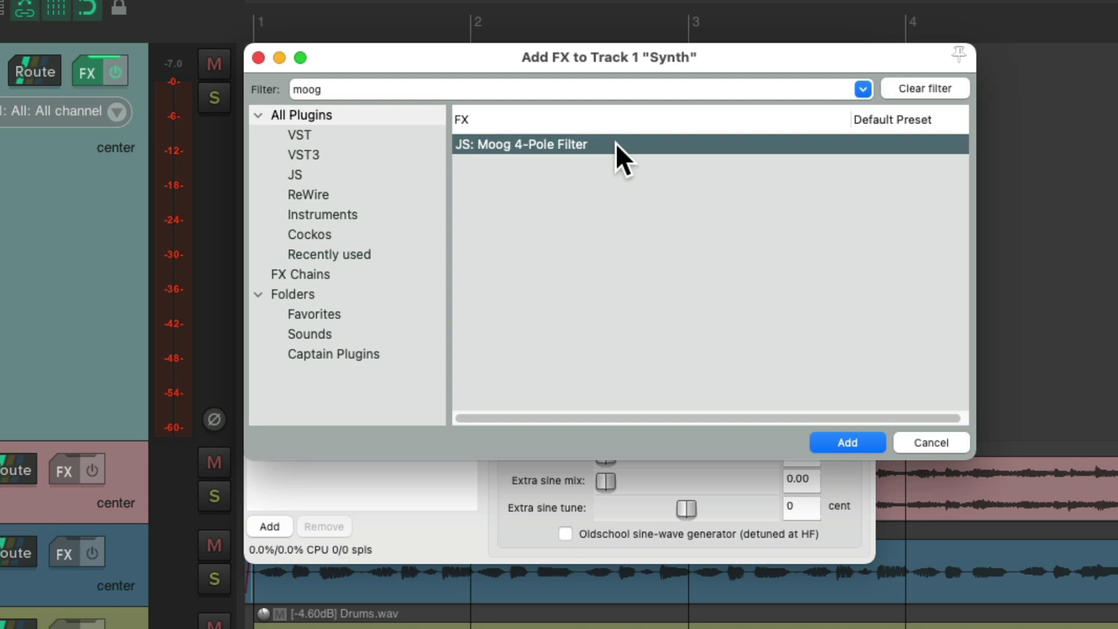
double_click(616, 144)
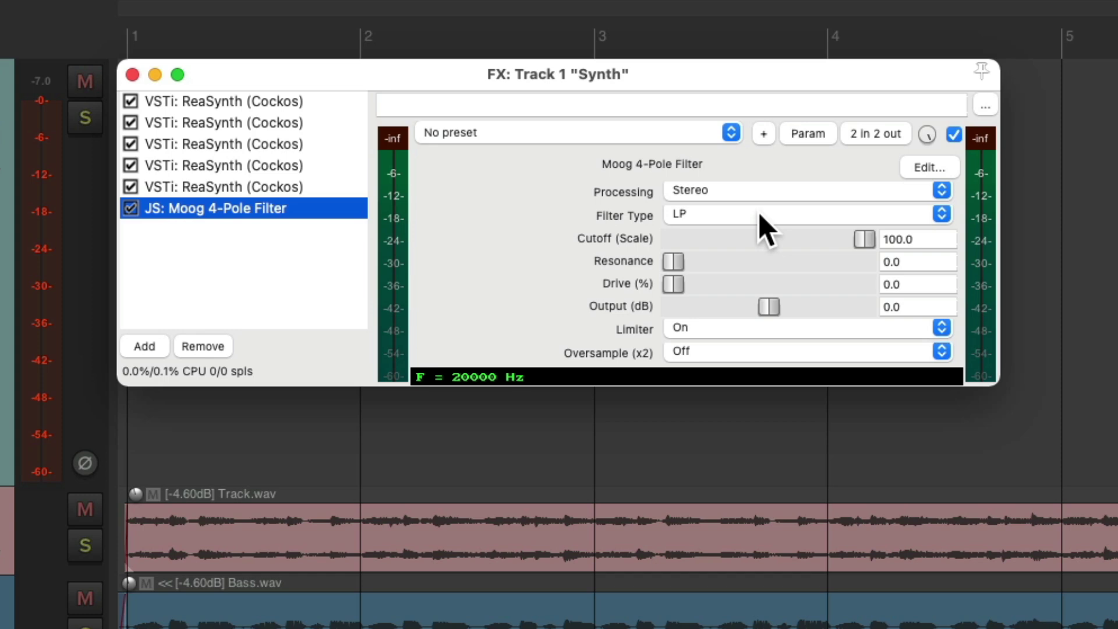
- Show the virtual keyboard and set the Moog filter's cutoff to 76.85, resonance to 0.73 and drive to 32.35% while auditioning
key("alt+b")
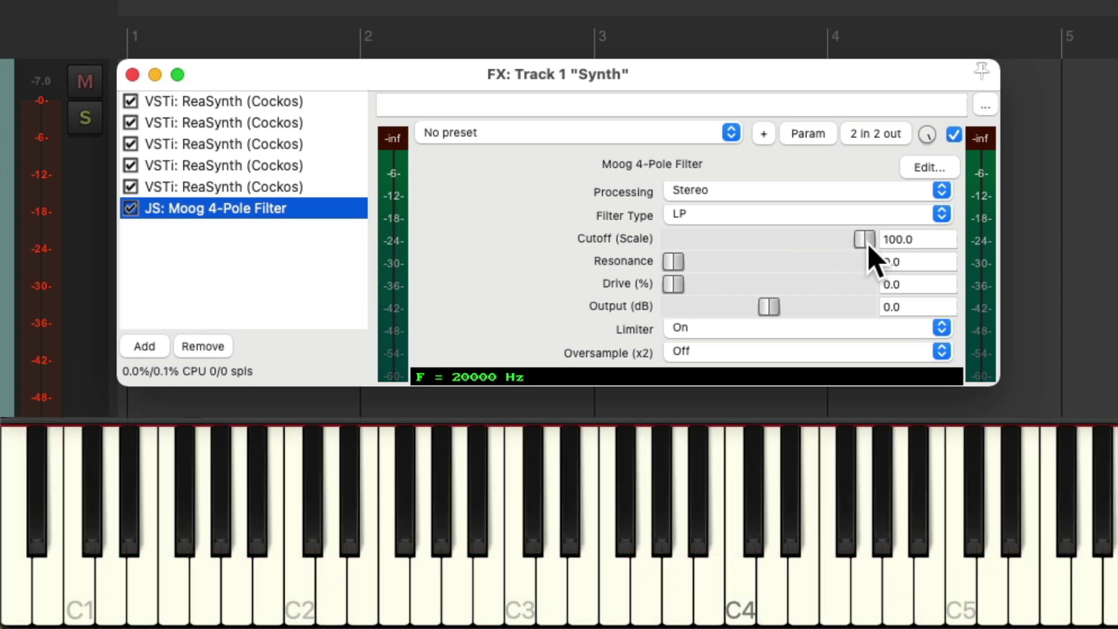
mouse_move(869, 248)
left_mouse_down()
mouse_move(749, 251)
mouse_move(862, 247)
mouse_move(789, 260)
mouse_move(883, 250)
mouse_move(868, 239)
mouse_move(879, 244)
mouse_move(777, 253)
mouse_move(845, 236)
mouse_move(792, 239)
mouse_move(865, 248)
left_mouse_up()
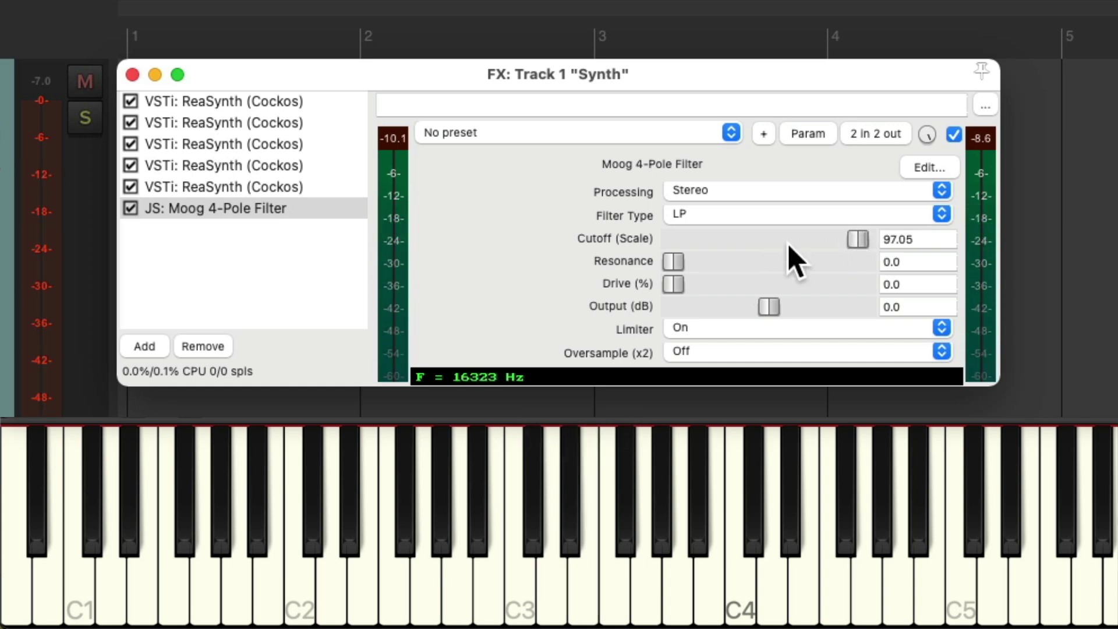
left_click_drag(671, 289, 733, 289)
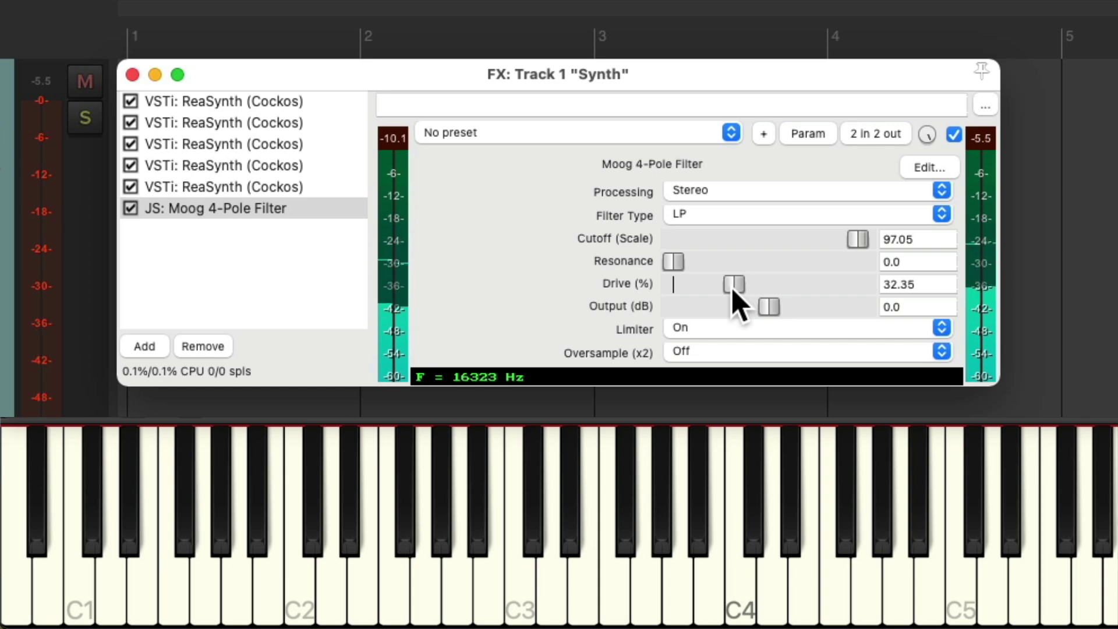
left_click_drag(675, 264, 796, 263)
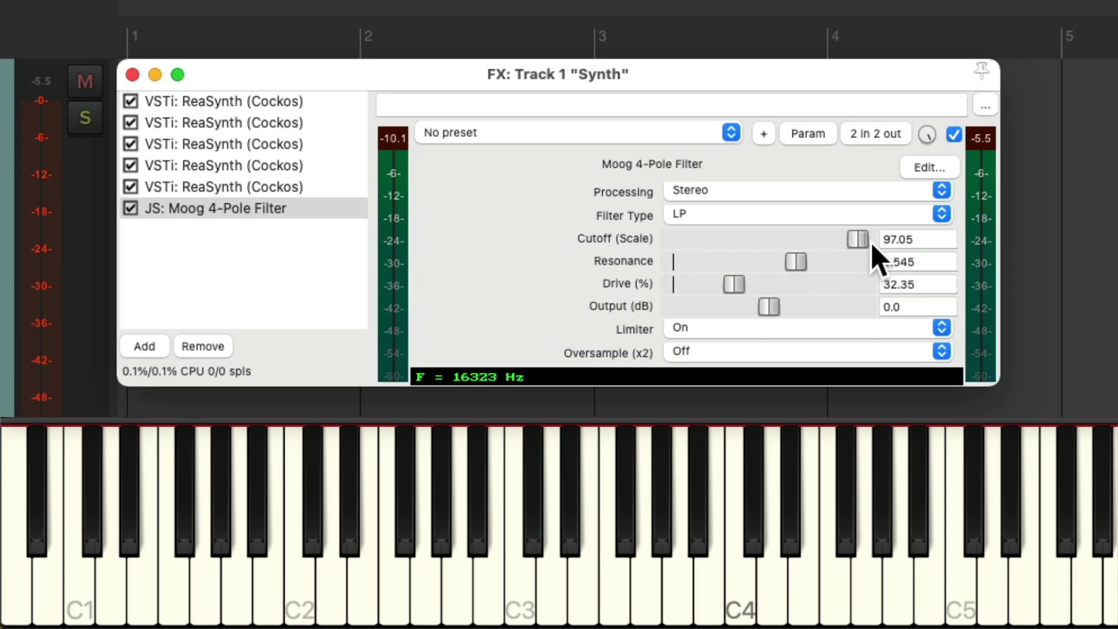
left_click_drag(857, 240, 848, 266)
mouse_move(796, 241)
left_mouse_down()
mouse_move(732, 249)
mouse_move(848, 250)
mouse_move(781, 250)
left_mouse_up()
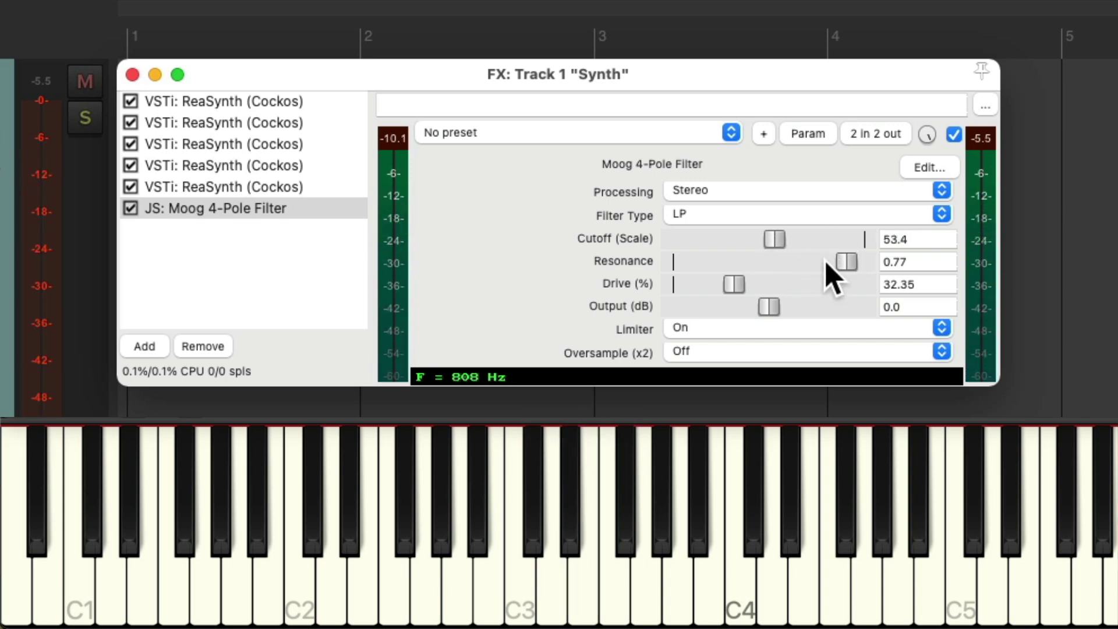
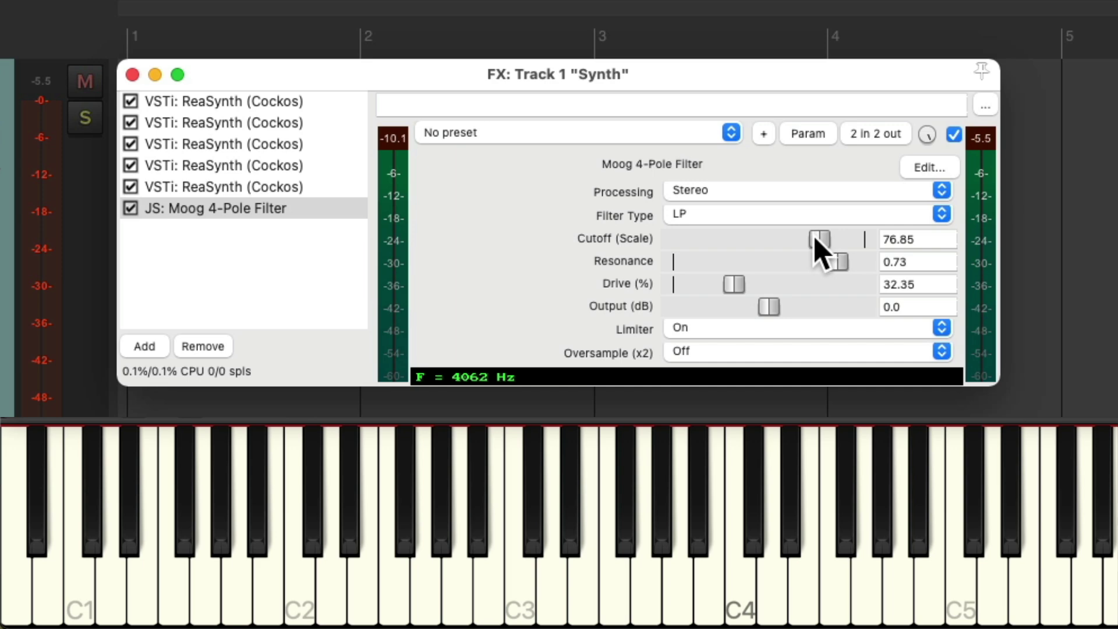
- Enable parameter modulation for the Moog filter's cutoff, driven by the audio control signal from track channels 1+2
left_click(807, 134)
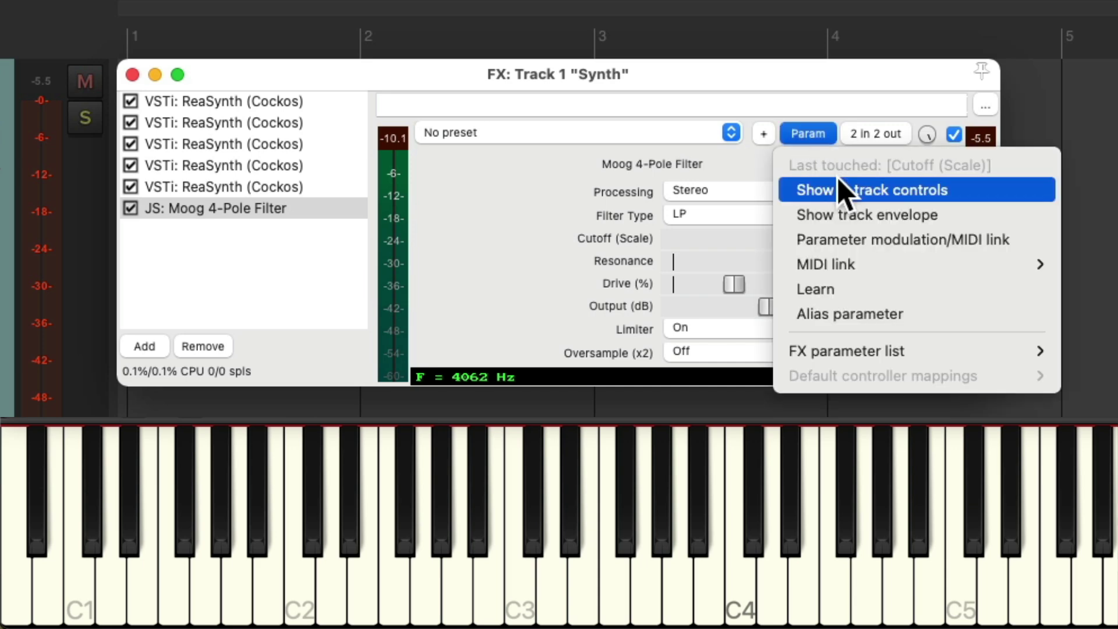
left_click(792, 249)
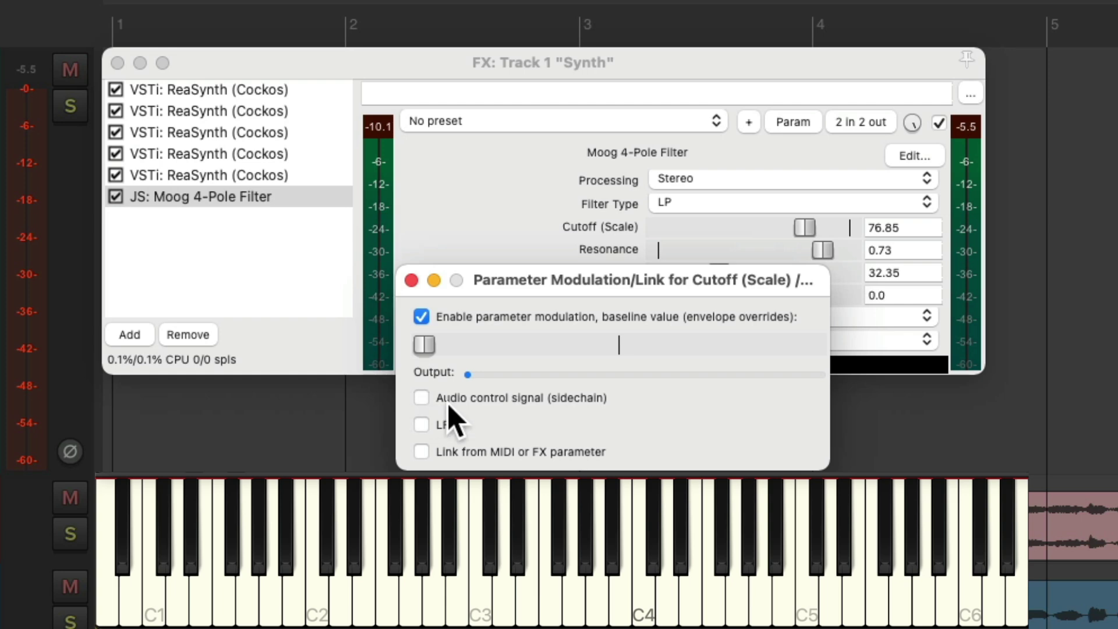
left_click(422, 398)
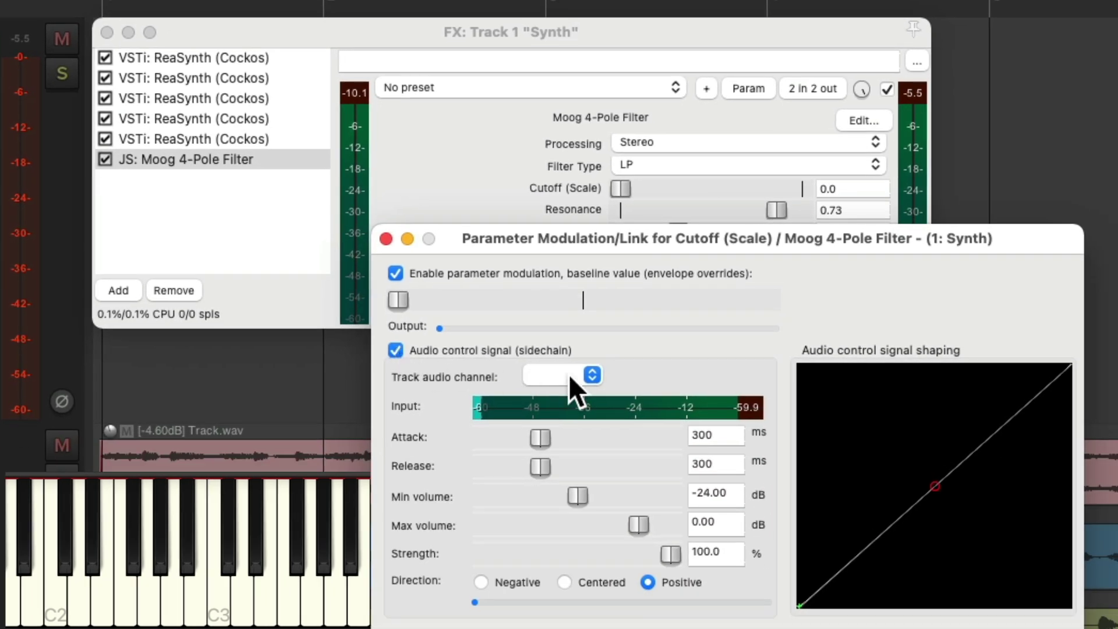
left_click(569, 375)
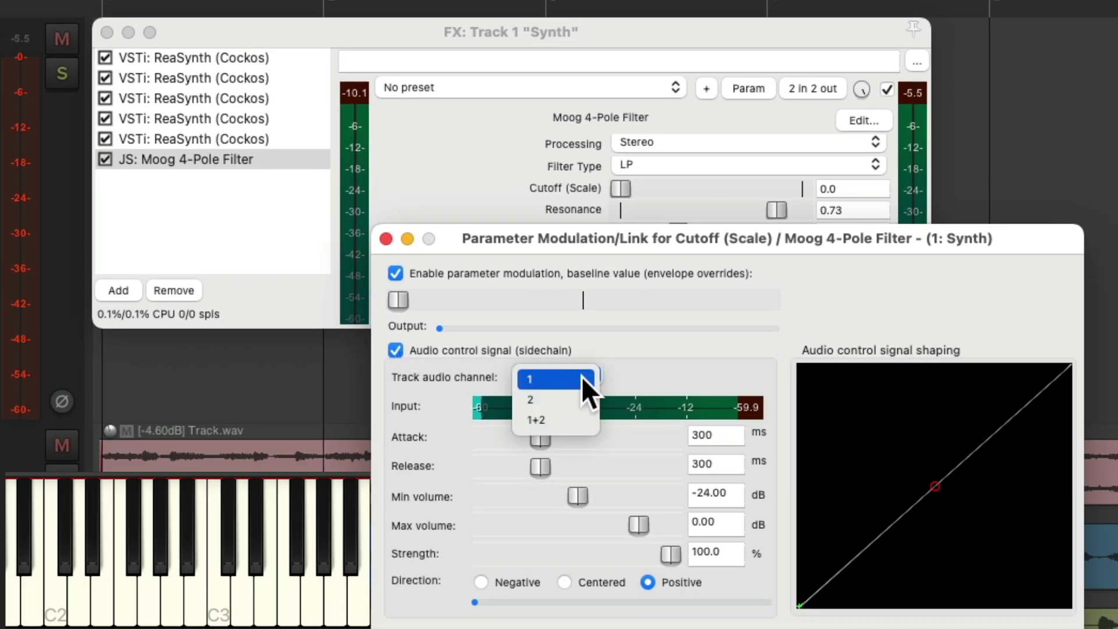
left_click(587, 418)
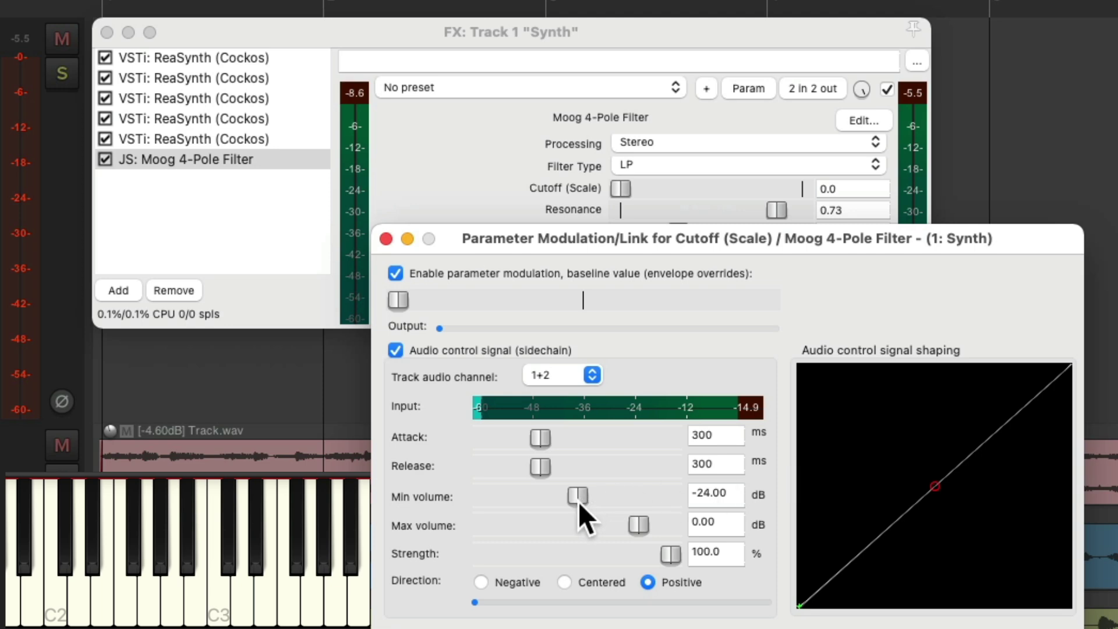
- Raise the cutoff modulation's baseline to 40.9, and set the minimum volume to -33.86 dB and attack to 316 ms
mouse_move(579, 502)
left_mouse_down()
mouse_move(499, 501)
mouse_move(628, 497)
mouse_move(554, 499)
left_mouse_up()
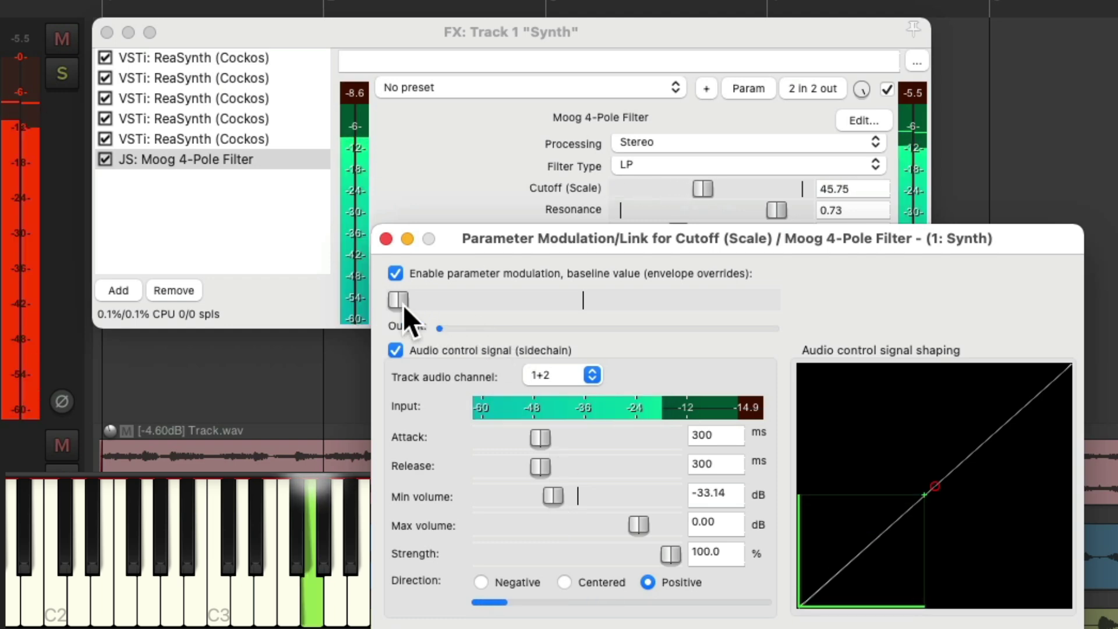
left_click_drag(403, 305, 554, 302)
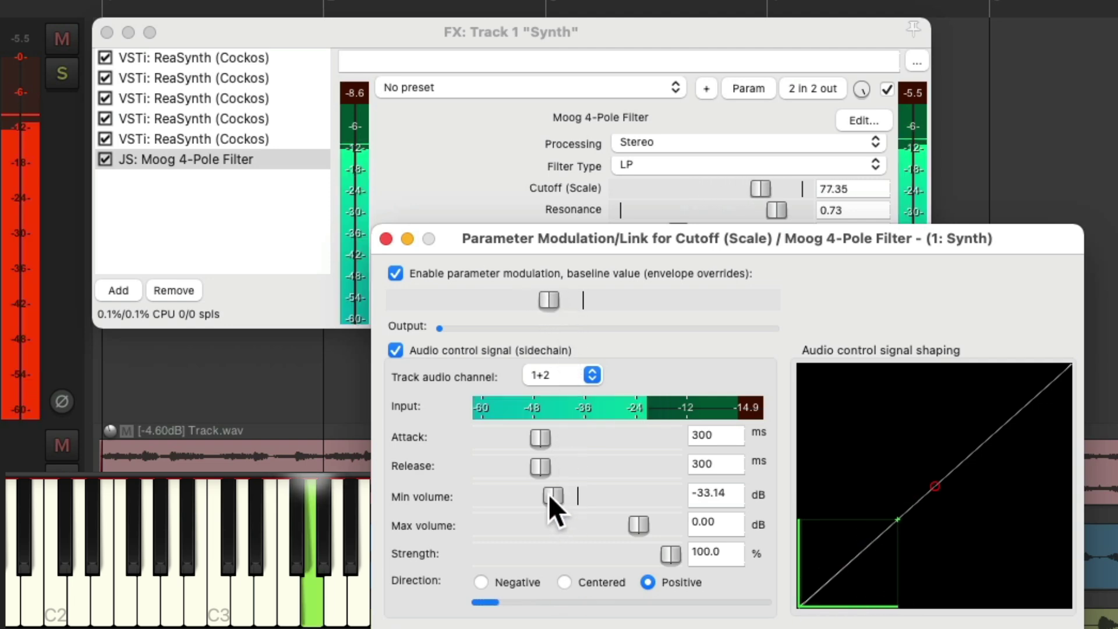
mouse_move(551, 495)
left_mouse_down()
mouse_move(502, 495)
mouse_move(571, 495)
mouse_move(547, 493)
left_mouse_up()
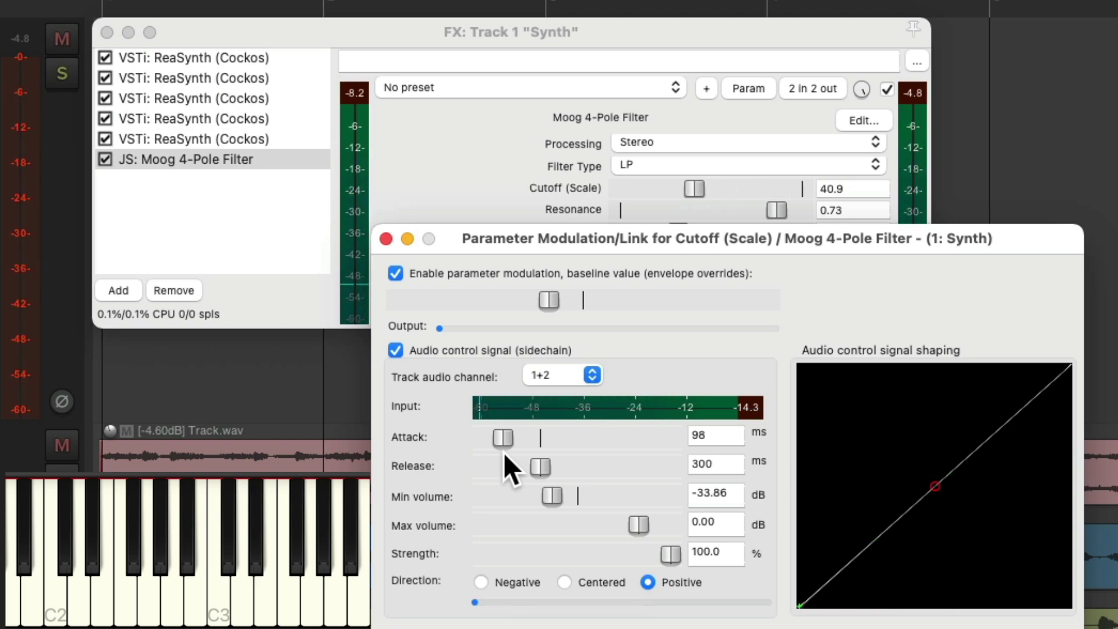
left_click_drag(503, 440, 540, 441)
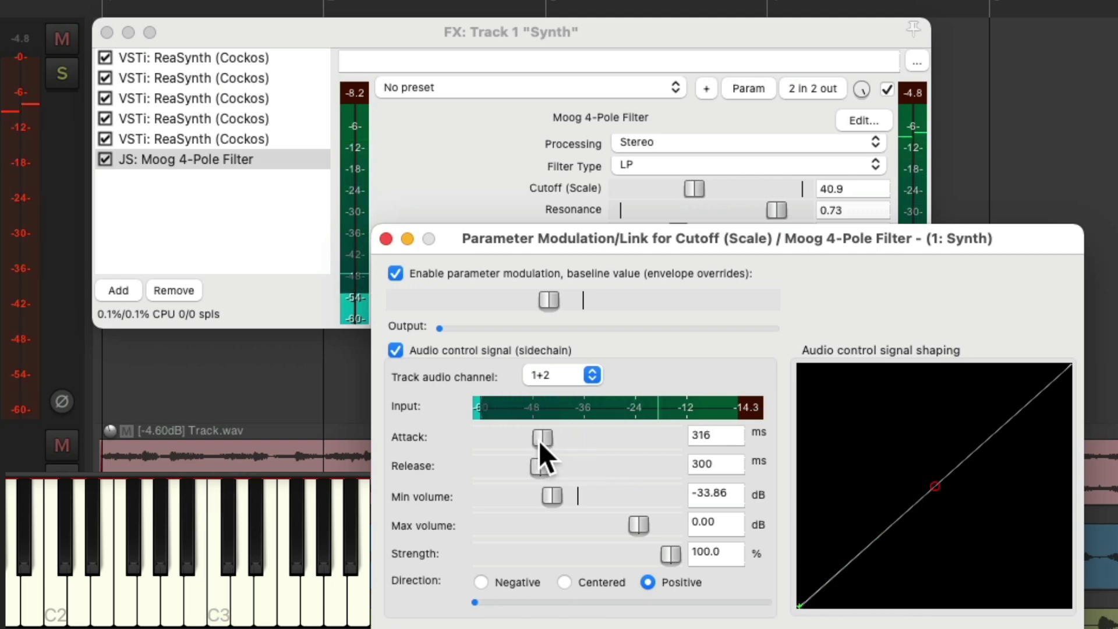
- Try the Negative direction for the cutoff modulation with its baseline raised to 98.8
left_click(481, 582)
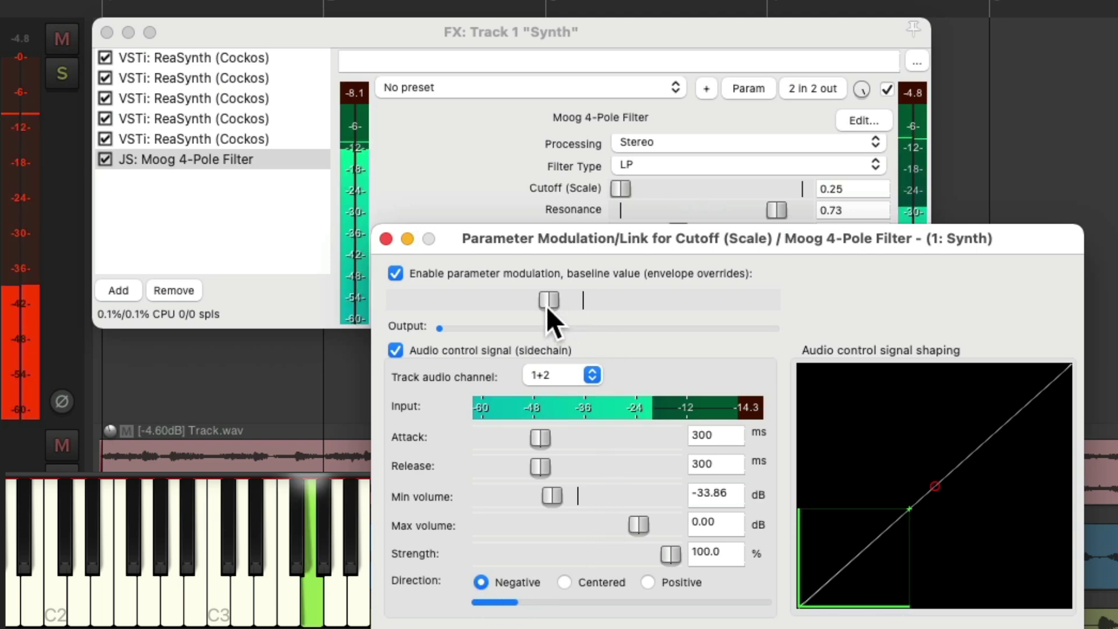
left_click_drag(547, 307, 760, 307)
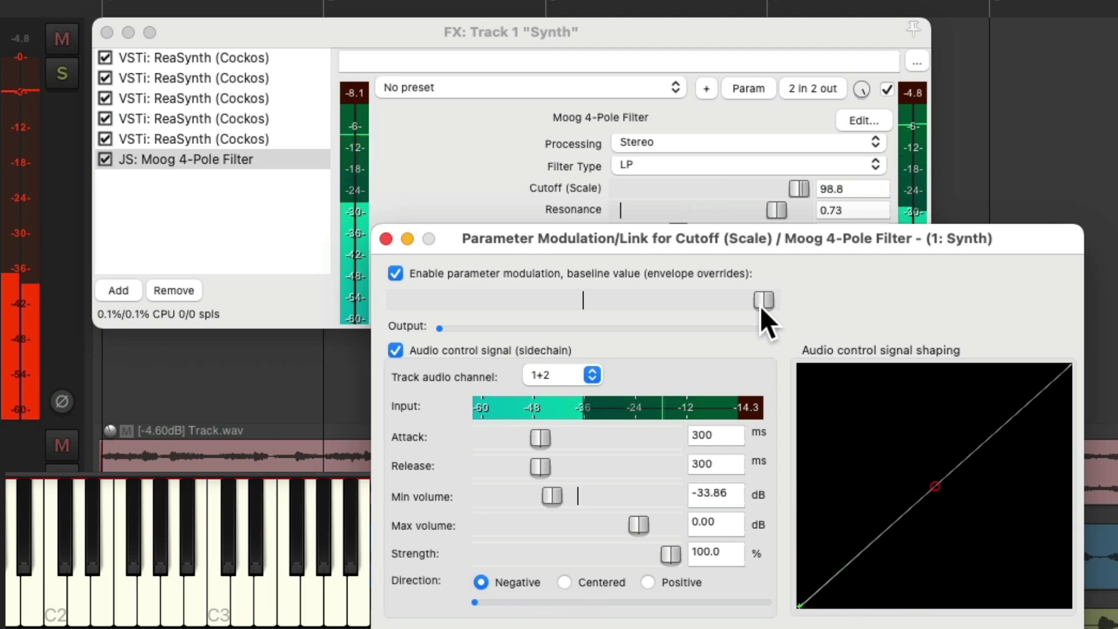
- Set the cutoff modulation's direction to Positive and its baseline to 41.1, and close the modulation settings
left_click(641, 581)
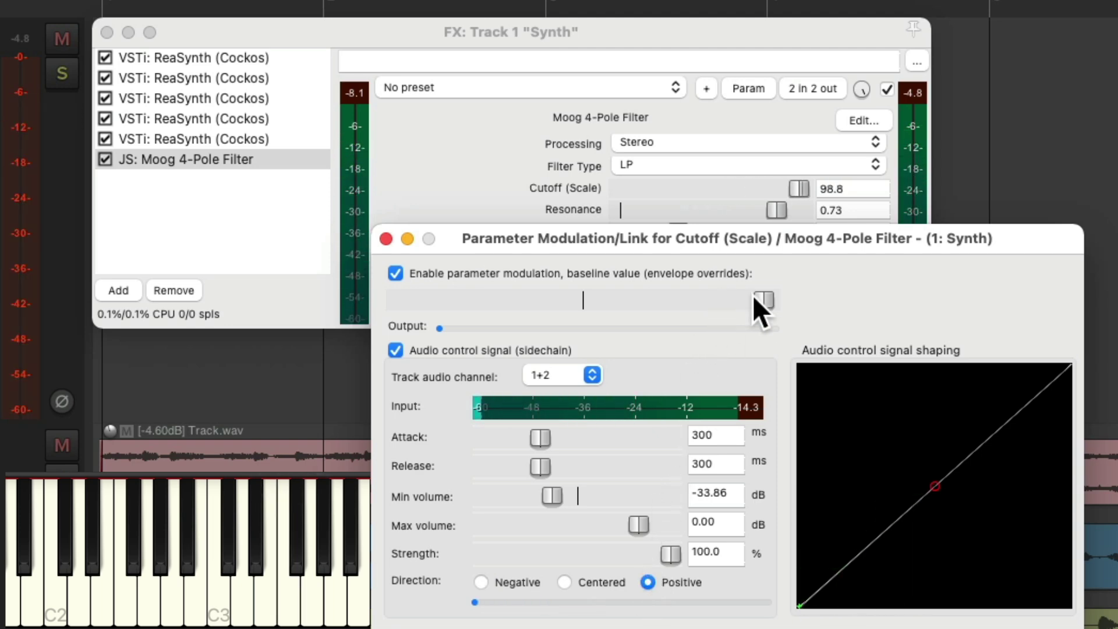
left_click_drag(548, 314, 545, 315)
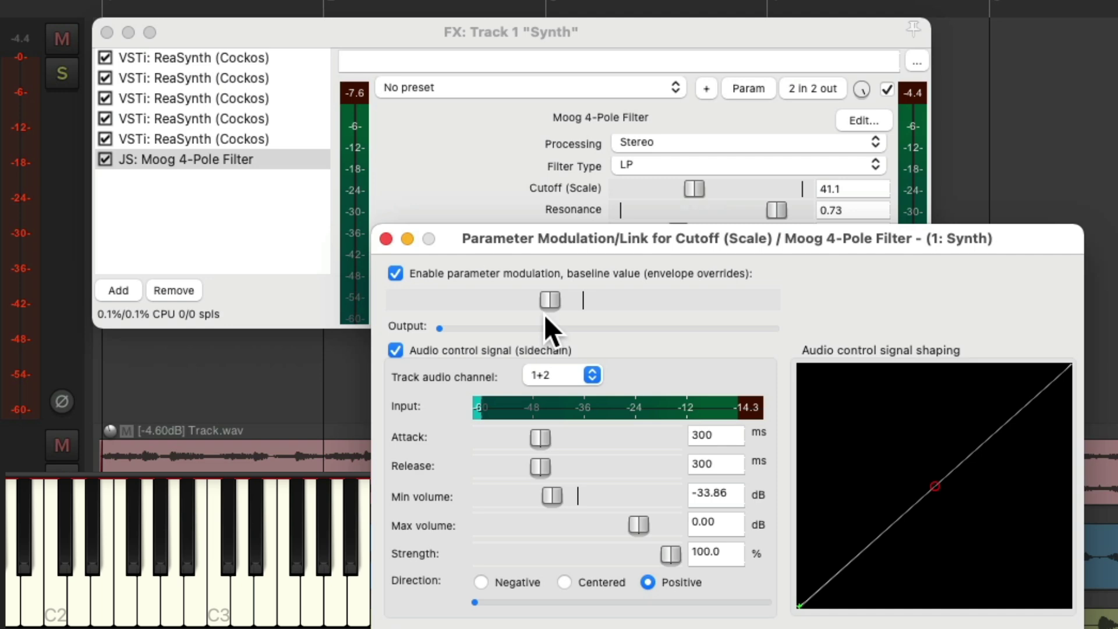
left_click(387, 239)
- Add the JS: Ping Pong Pan effect after the Moog filter on the Synth track
double_click(229, 222)
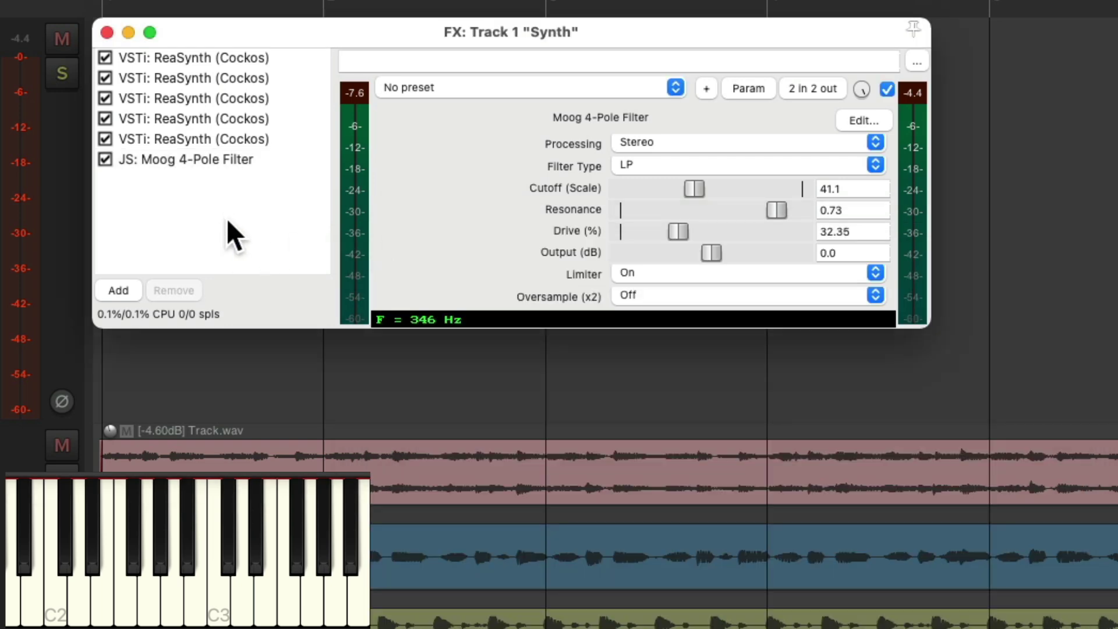
type("pan")
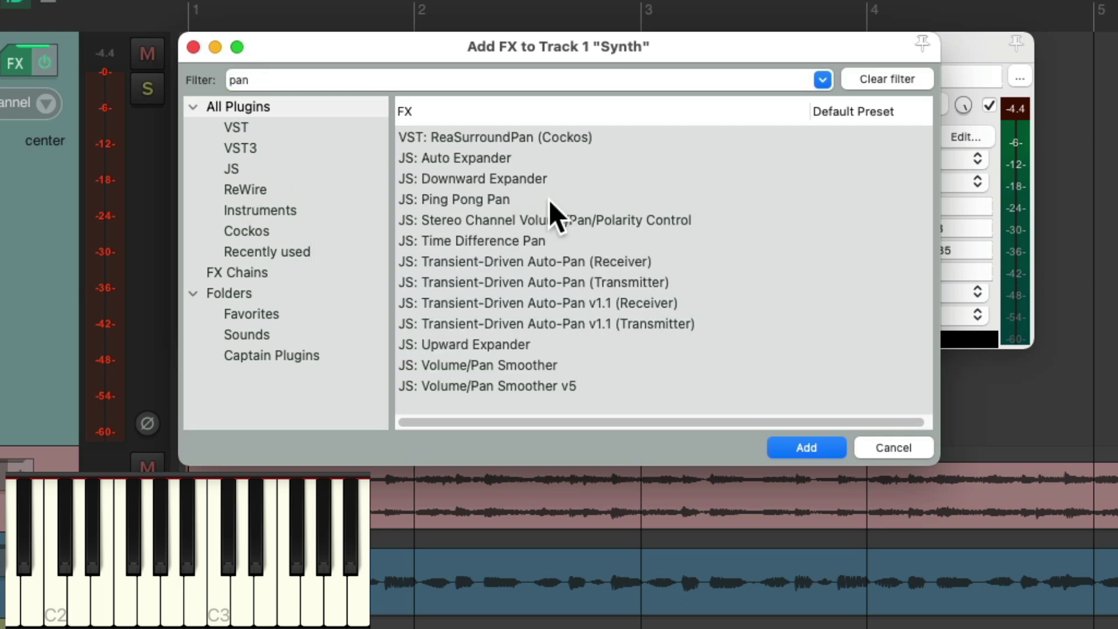
left_click(549, 200)
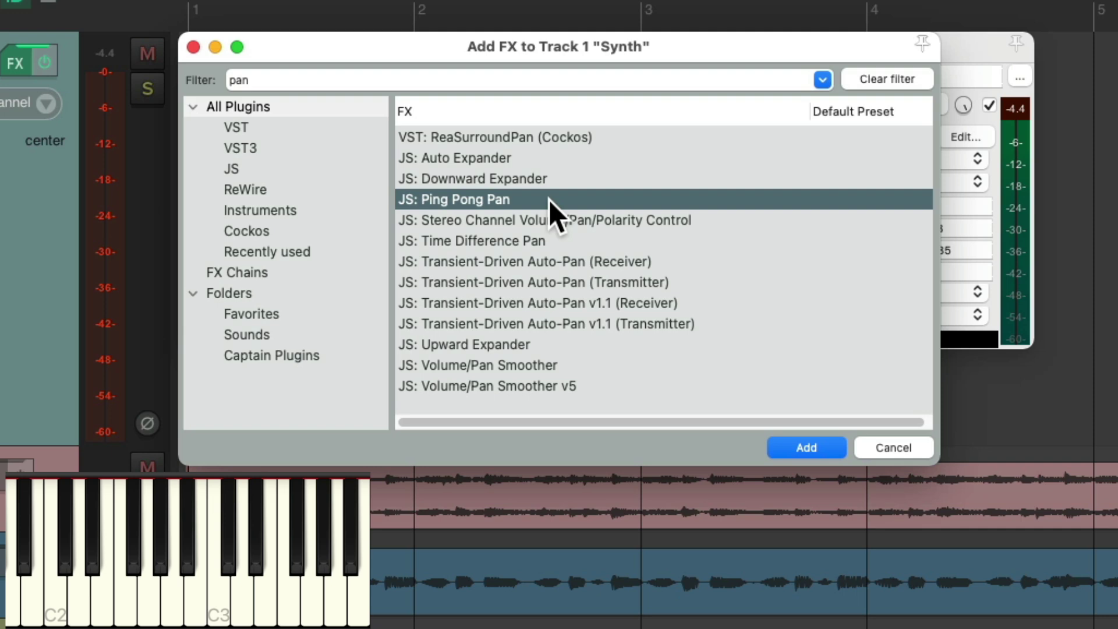
double_click(549, 199)
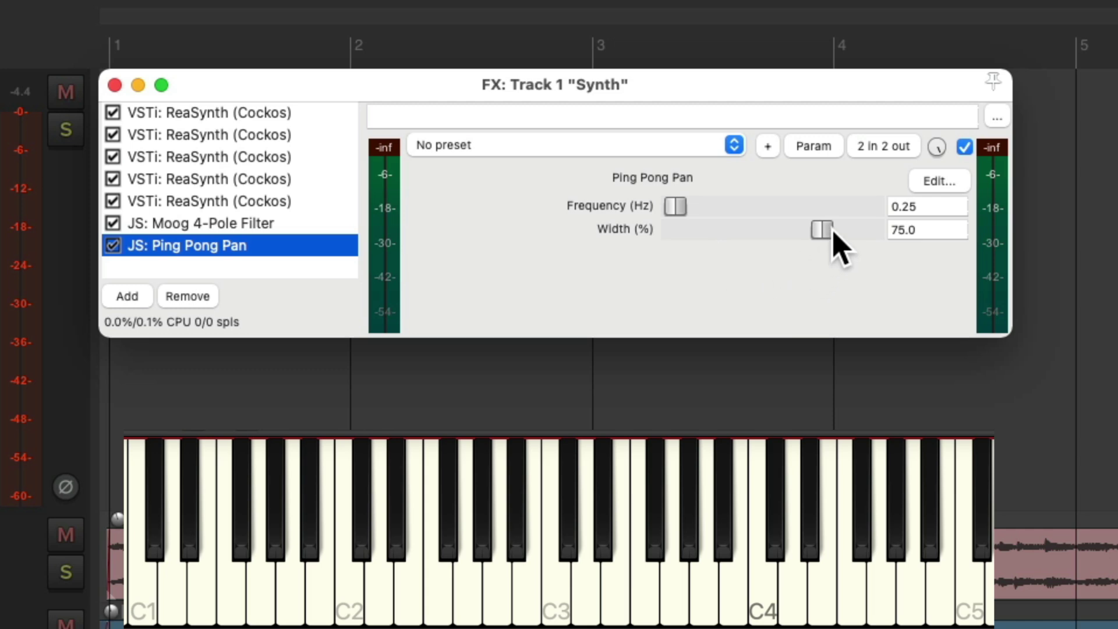
- Audition wider and faster panning, settling the Ping Pong Pan on a 2.3 Hz frequency and 62% width
left_click_drag(830, 232, 892, 239)
left_click(721, 209)
left_click_drag(721, 209, 794, 208)
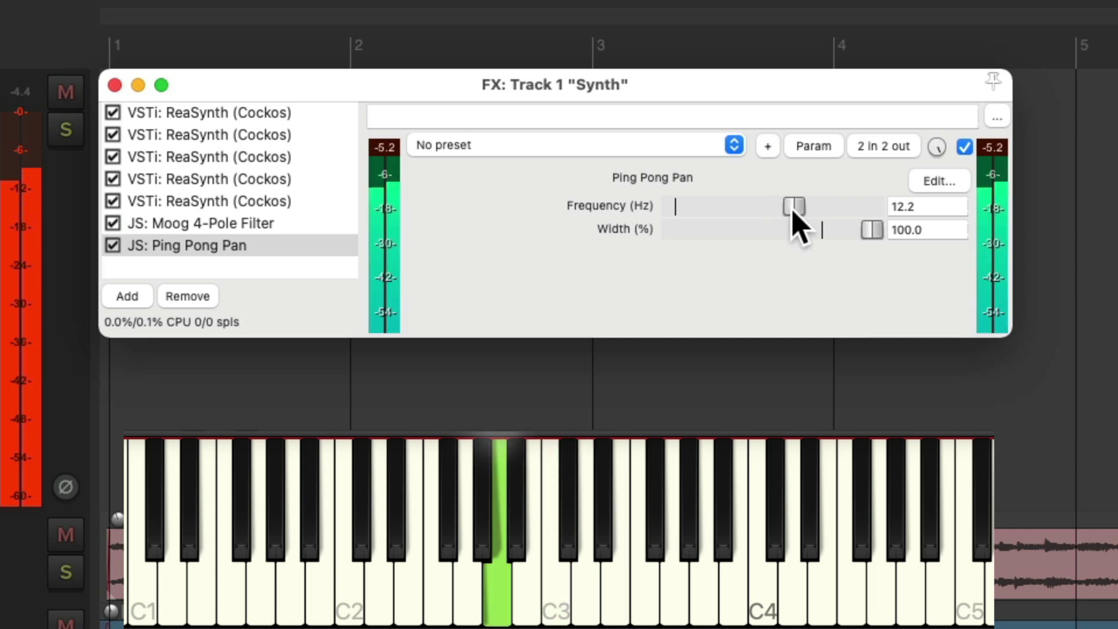
left_click_drag(794, 209, 693, 213)
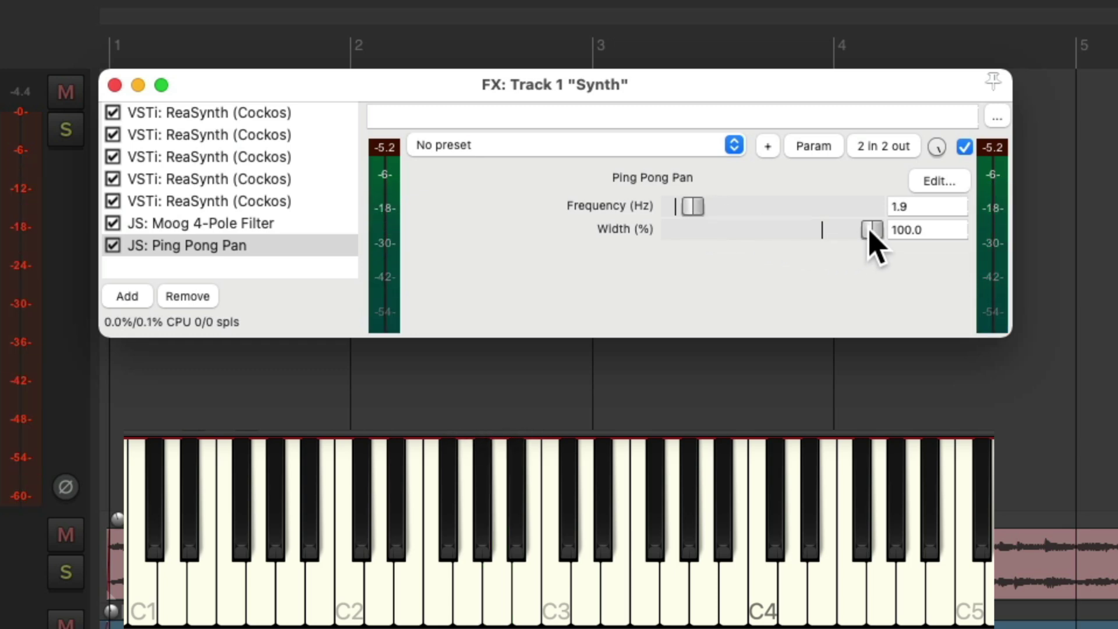
left_click_drag(870, 232, 791, 231)
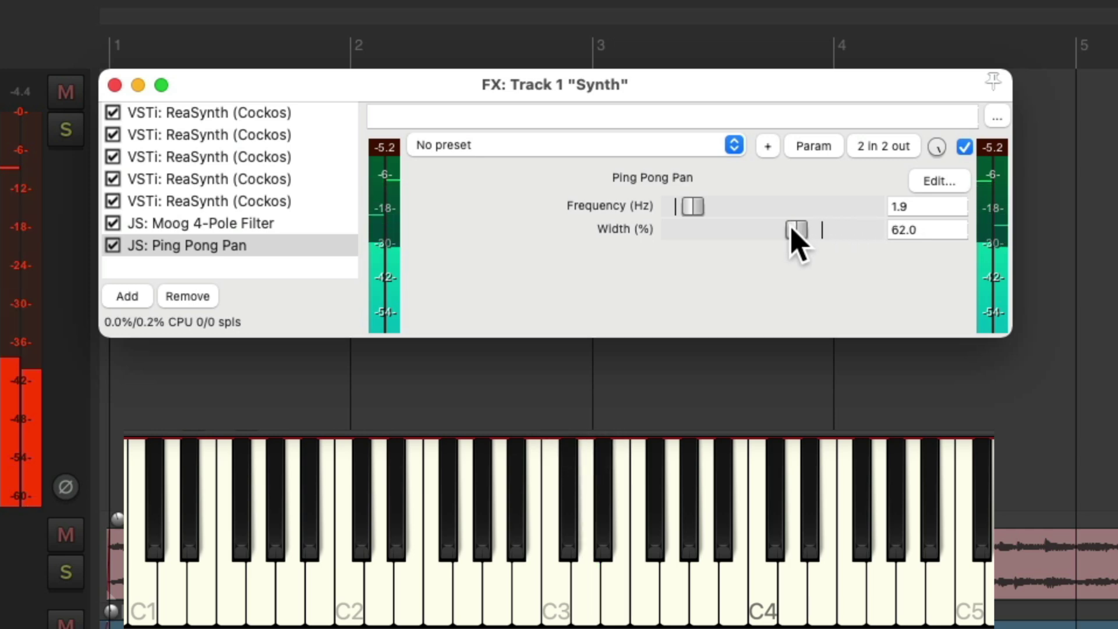
left_click_drag(702, 208, 697, 211)
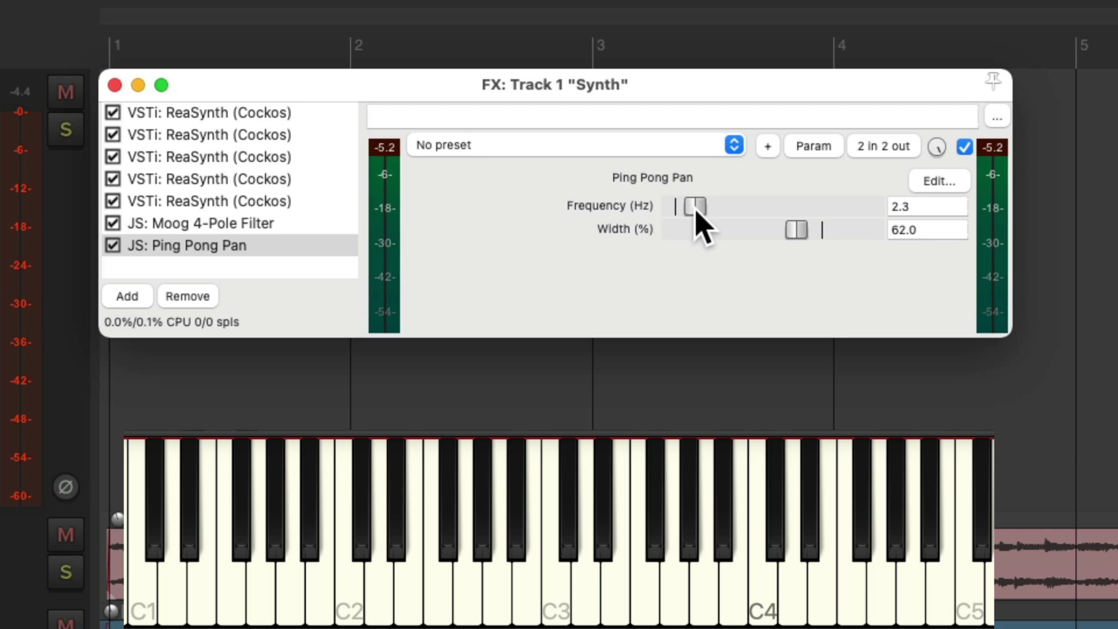
- Add the VST: ReaDelay effect after the Ping Pong Pan on the Synth track
double_click(309, 270)
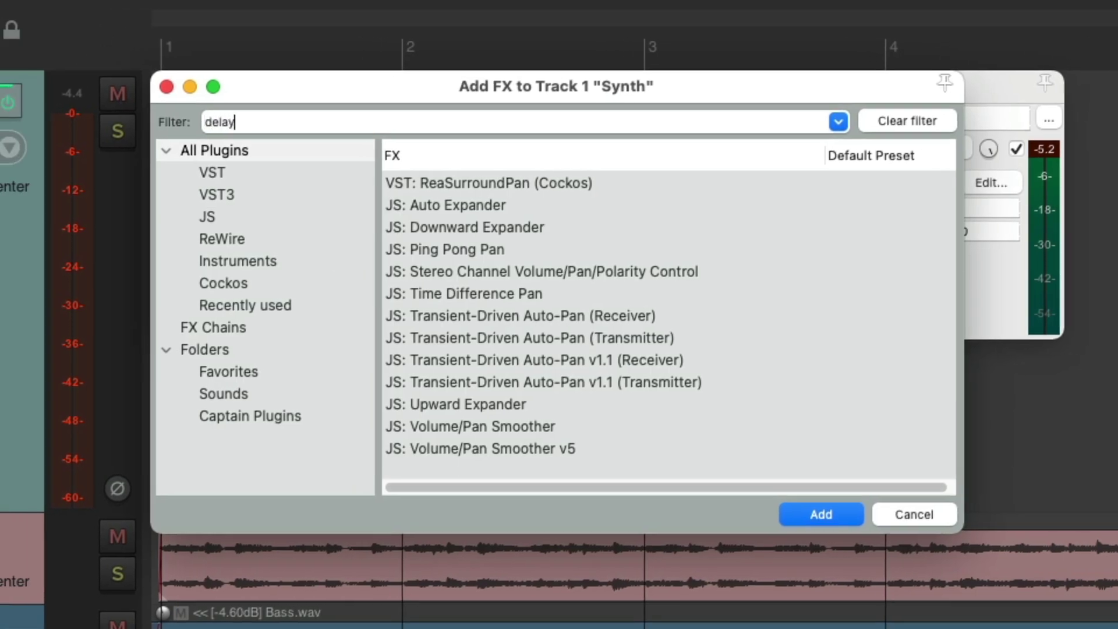
left_click(535, 182)
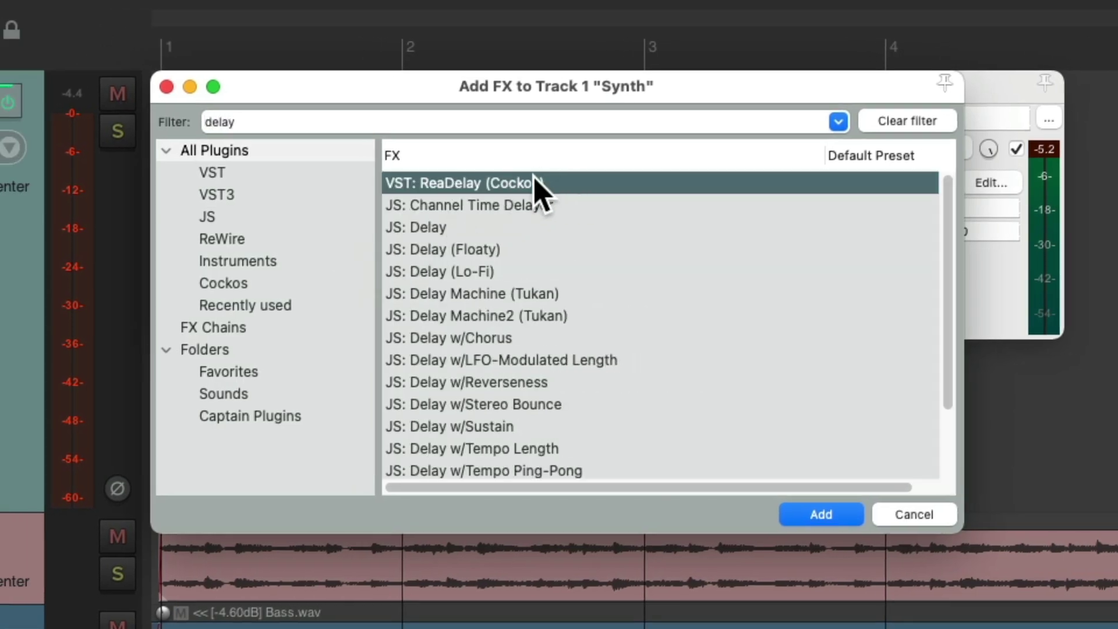
double_click(535, 182)
- Set ReaDelay's musical length to 0, time length to 312.5 ms, feedback to -10.7 dB and wet level to -12.1 dB
left_click_drag(691, 231, 712, 213)
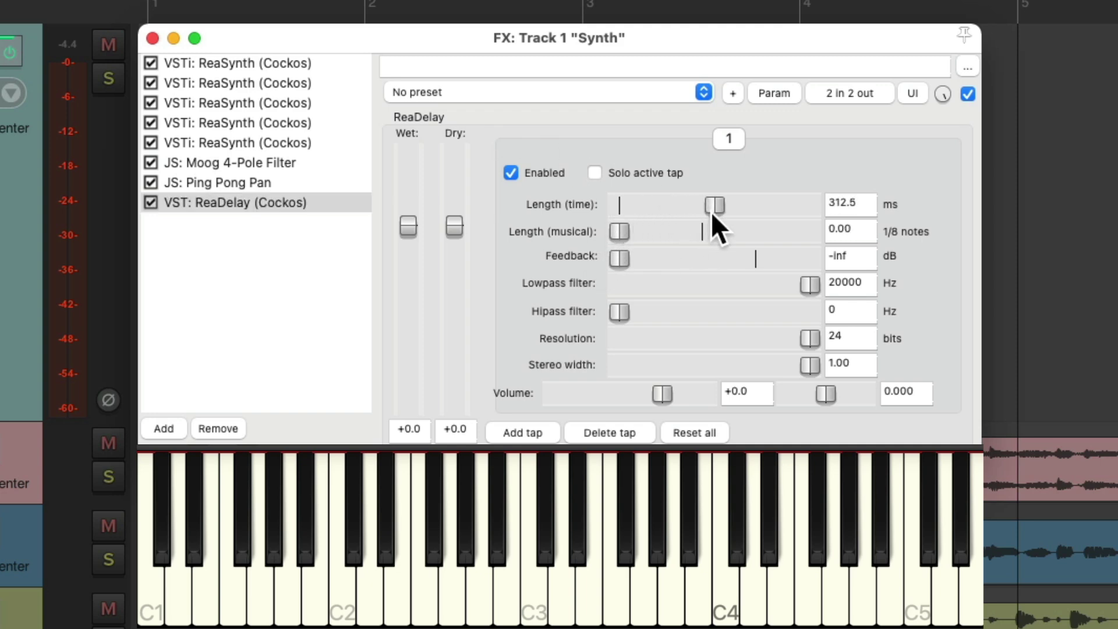
left_click_drag(621, 260, 708, 264)
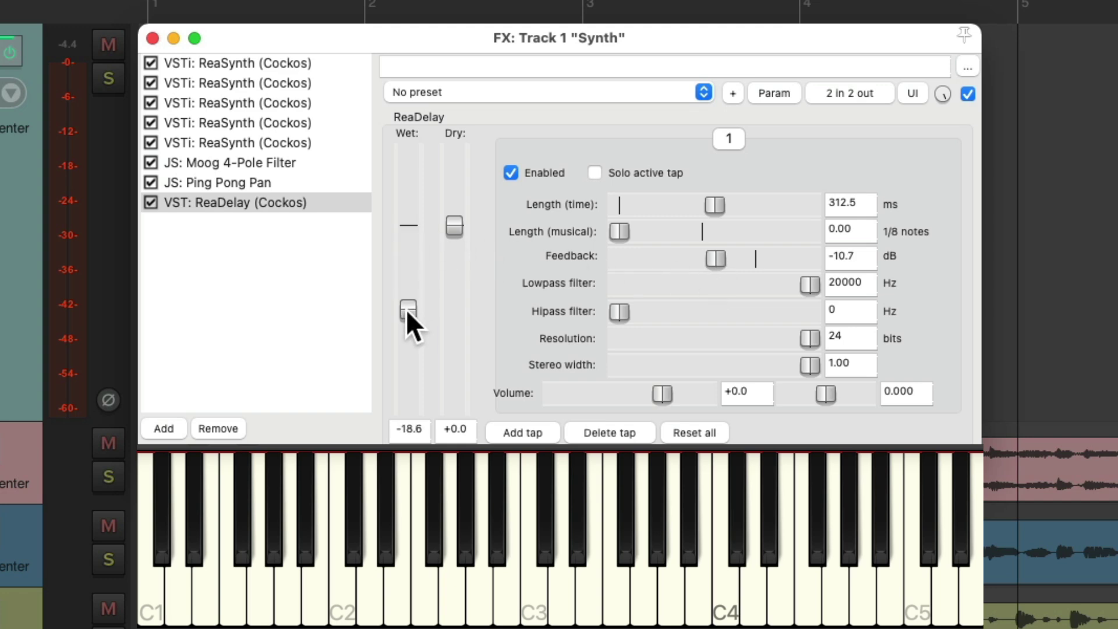
left_click_drag(406, 309, 407, 285)
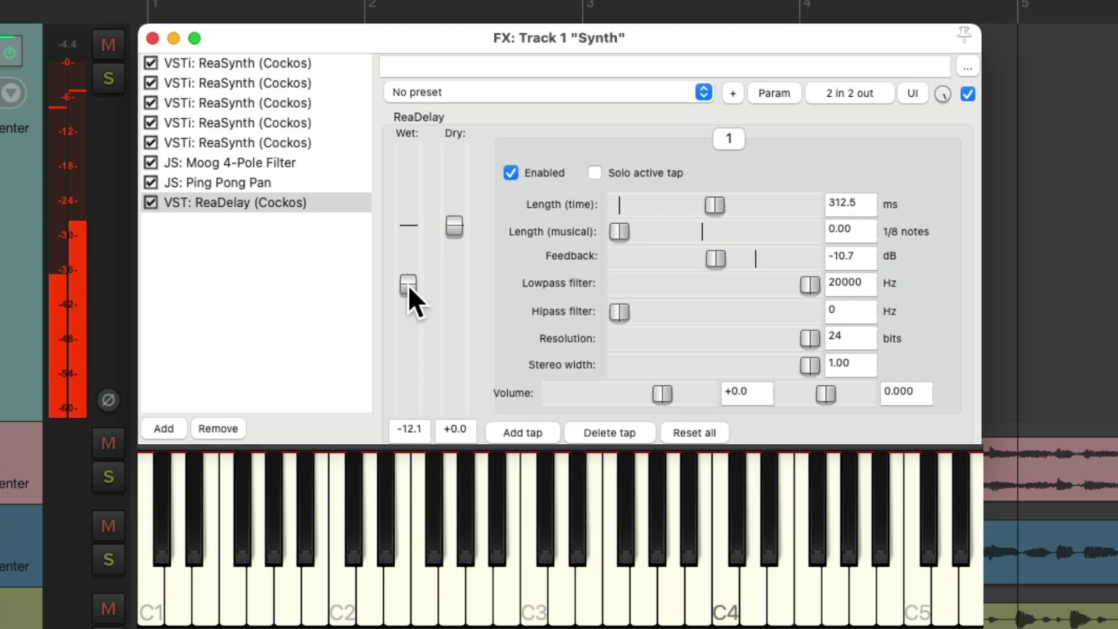
- Add VST: ReaVerbate after the delay with dry at 0 dB, wet at -17.9 dB, room size 95 and dampening 8
double_click(302, 263)
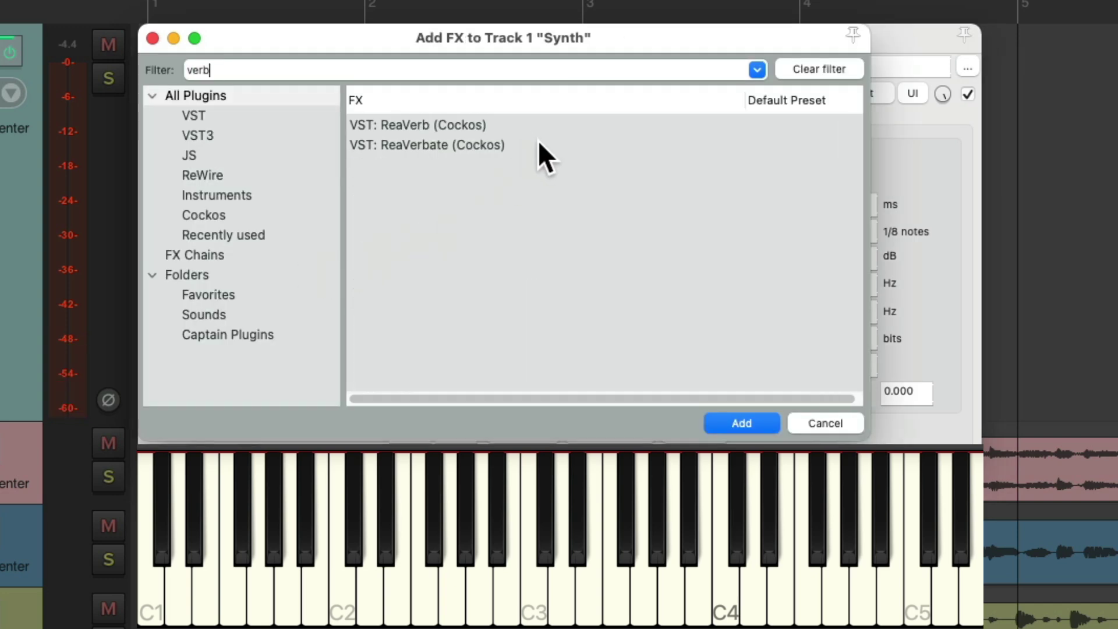
double_click(503, 144)
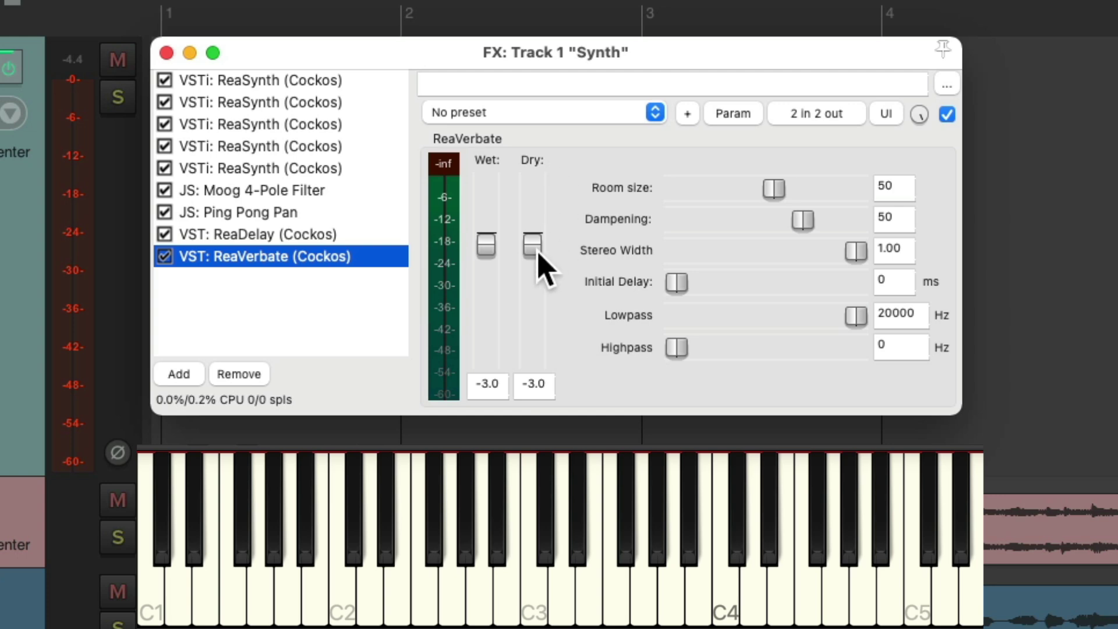
double_click(532, 245)
left_click_drag(487, 245, 483, 287)
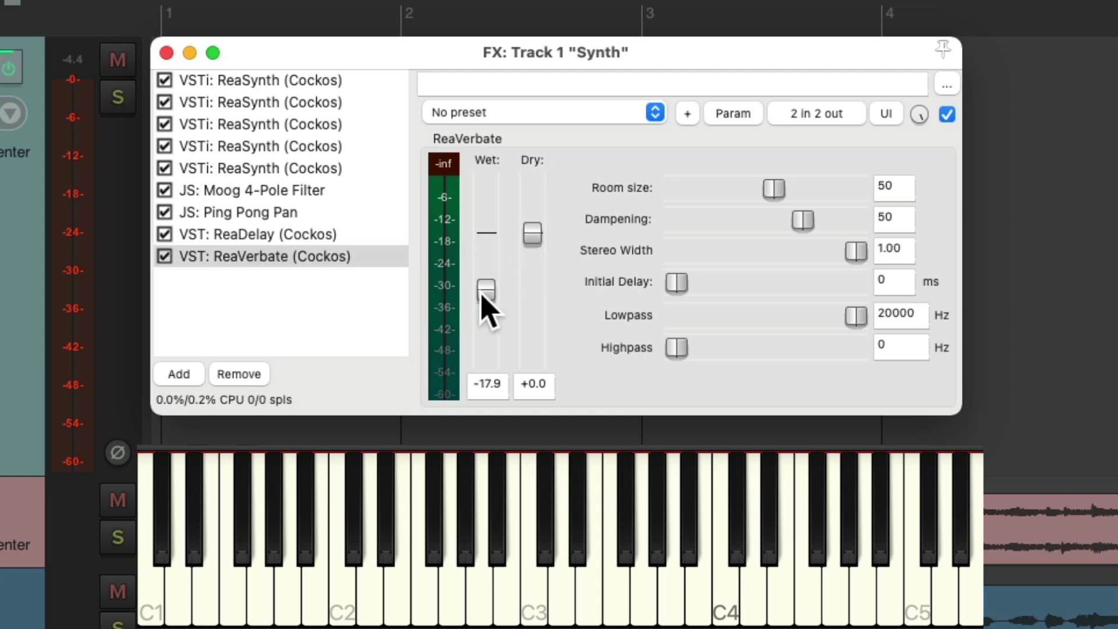
left_click_drag(769, 192, 737, 229)
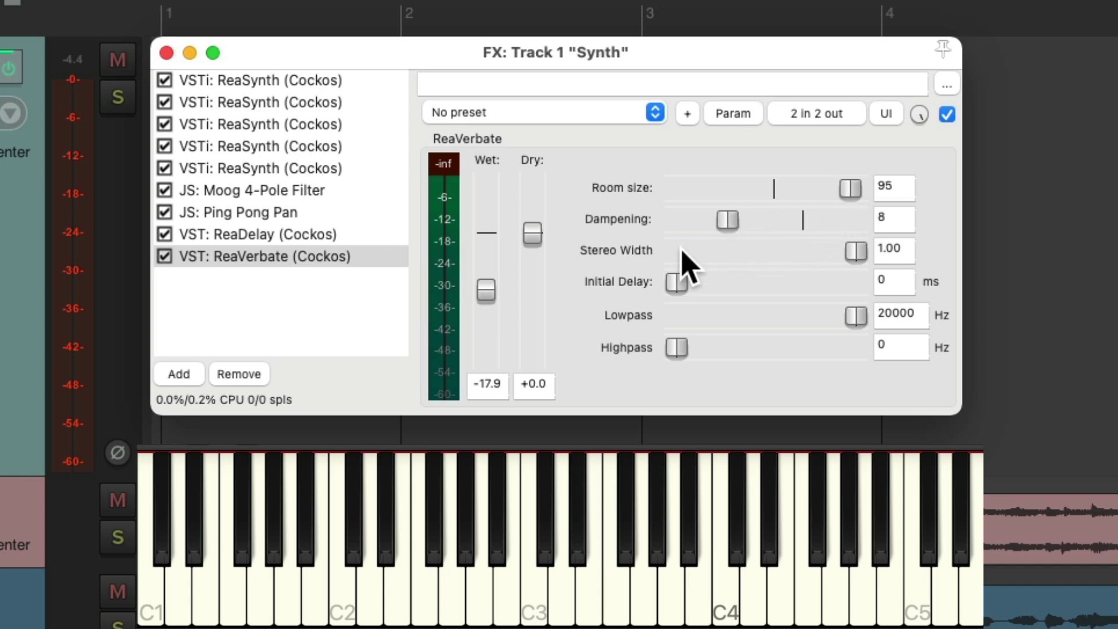
- Audition the reverb at different wet levels up to -7.8 dB, leaving wet at -24.8 dB
left_click_drag(491, 293, 489, 309)
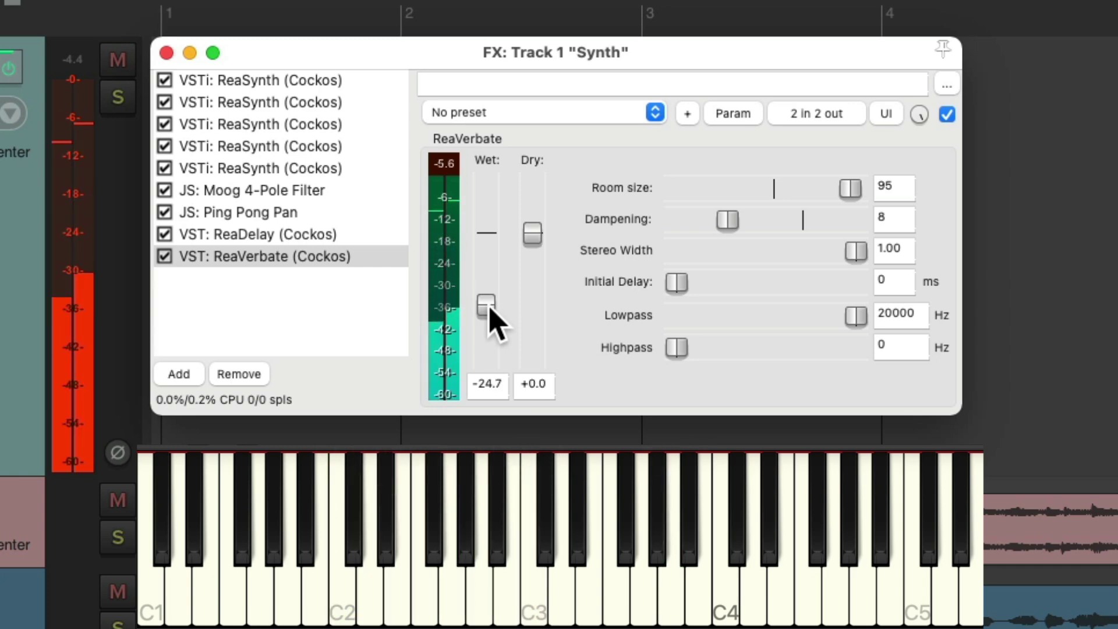
left_click_drag(488, 310, 490, 270)
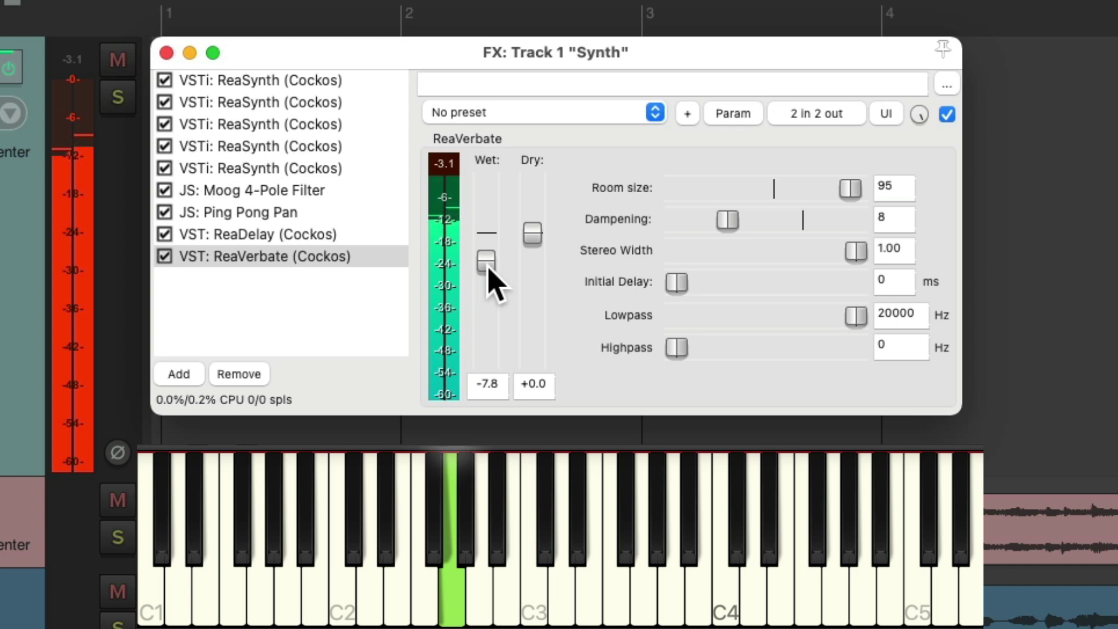
left_click_drag(489, 269, 484, 313)
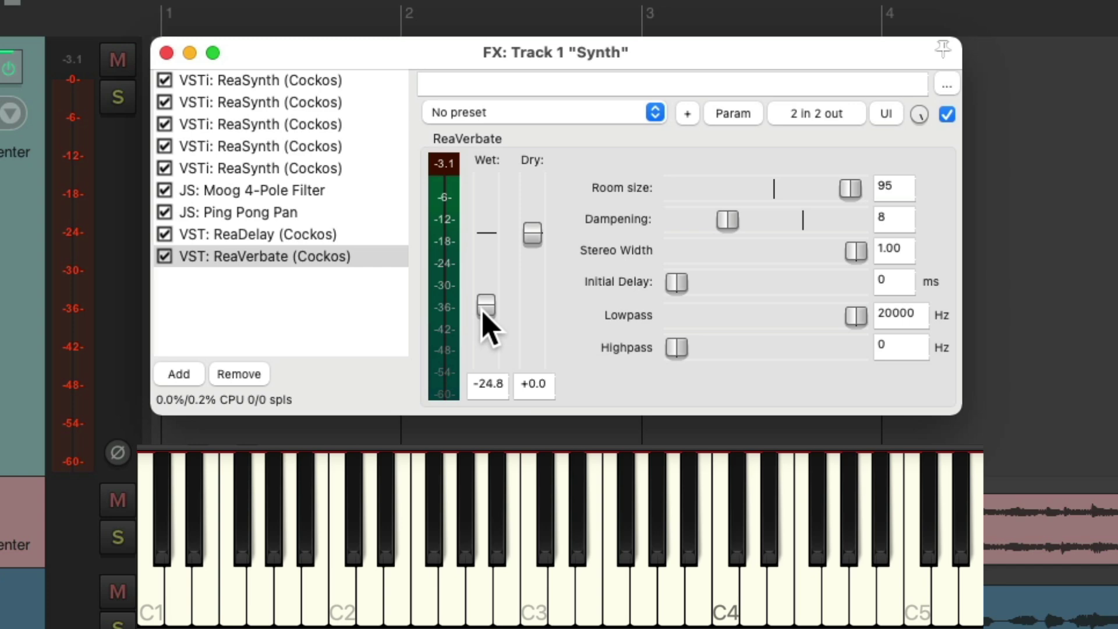
- Look at the option for saving all of the Synth track's effects as an FX chain, and leave it without saving
left_click(376, 317)
right_click(340, 304)
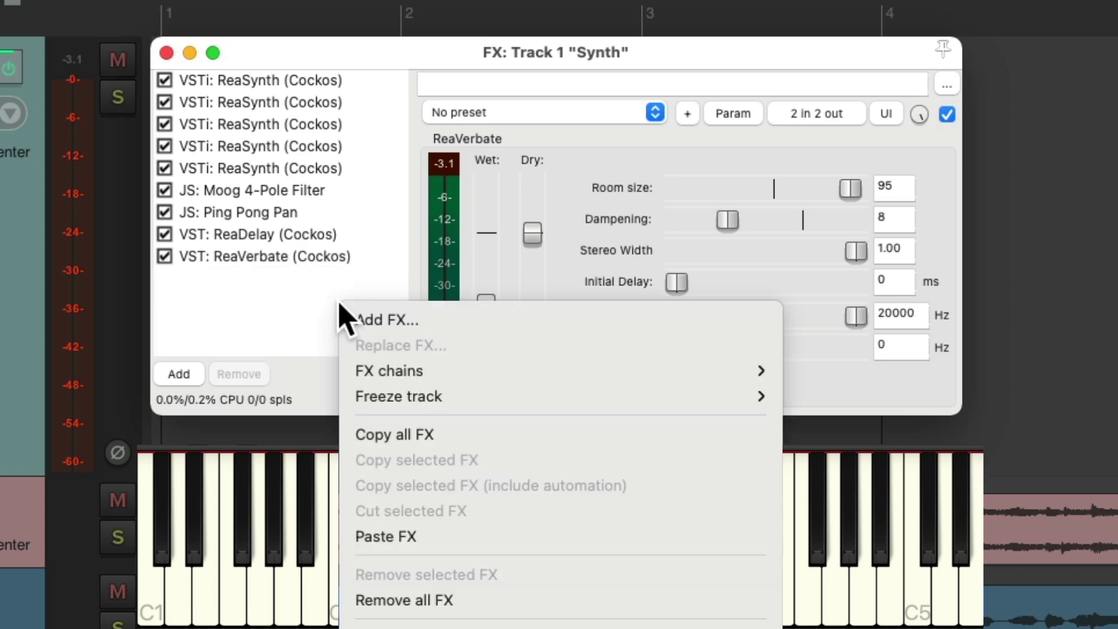
mouse_move(349, 376)
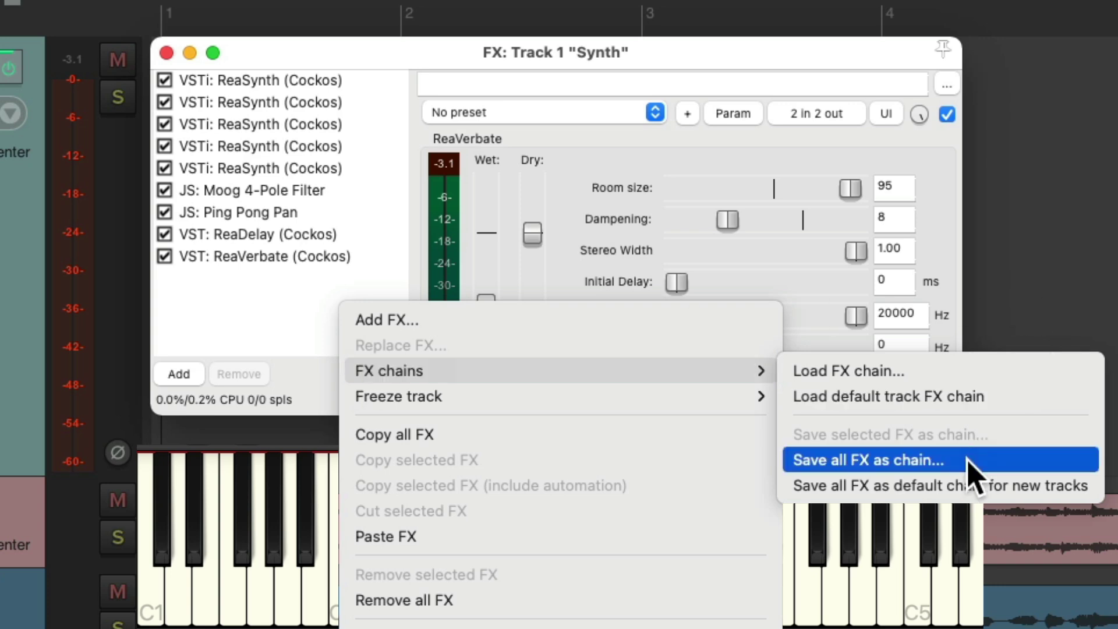
left_click(357, 319)
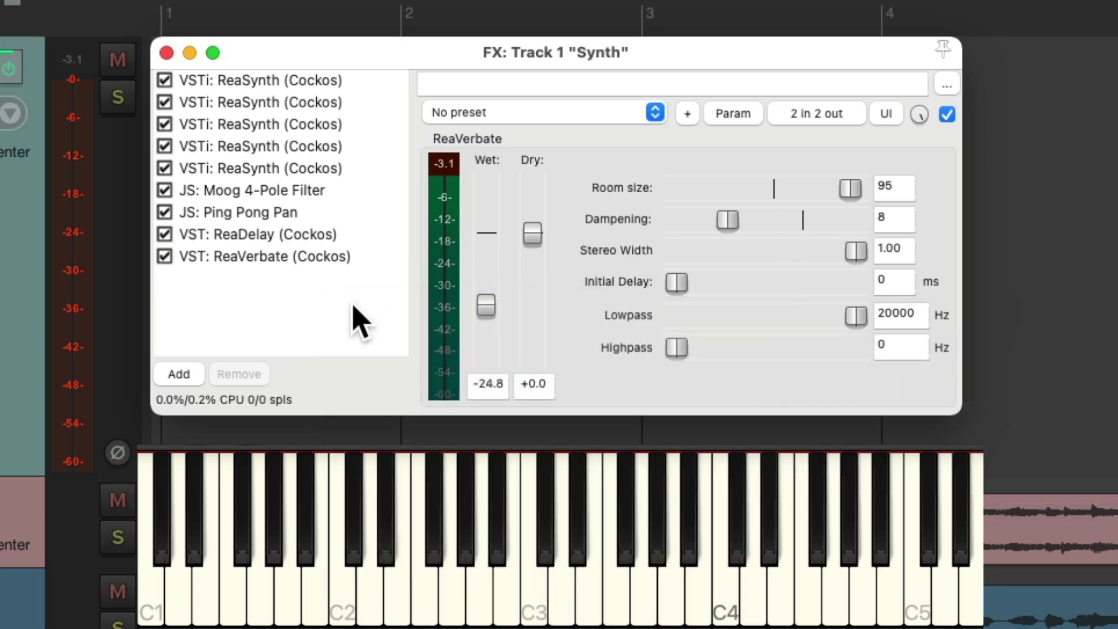
- Close the effects window, save the Synth track as the track template My Favorite Synth, and remove the track from the project
left_click(166, 53)
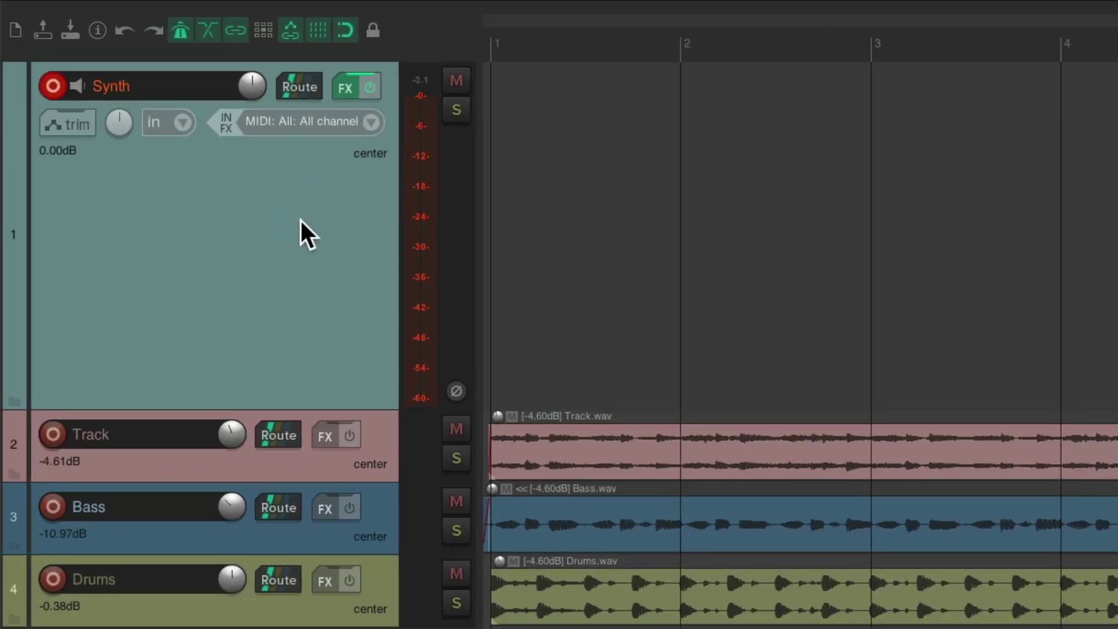
left_click(305, 222)
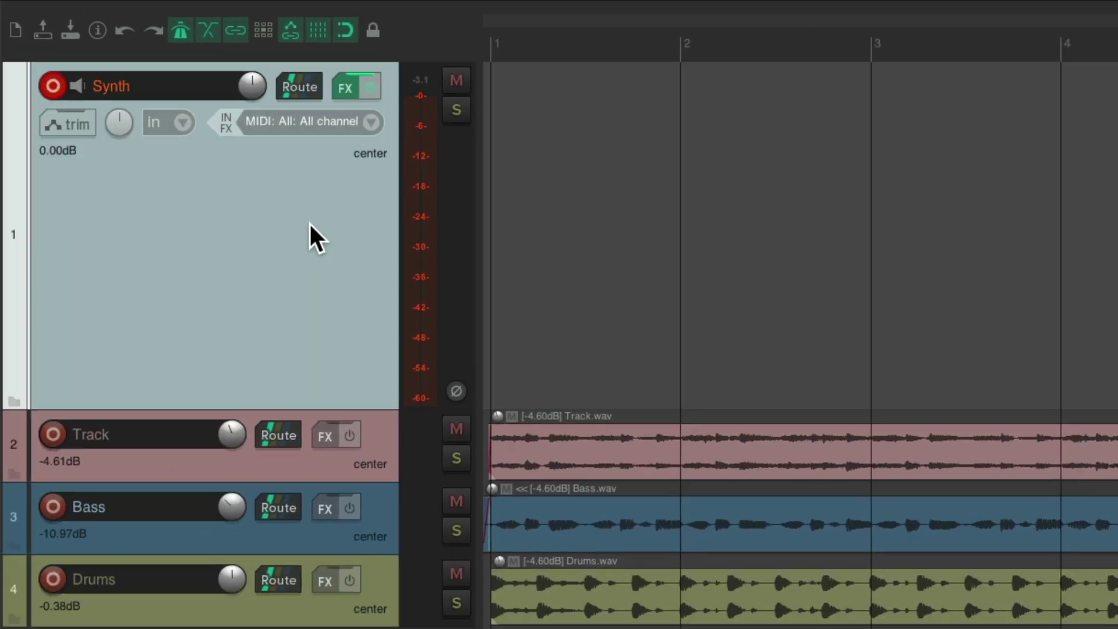
right_click(310, 225)
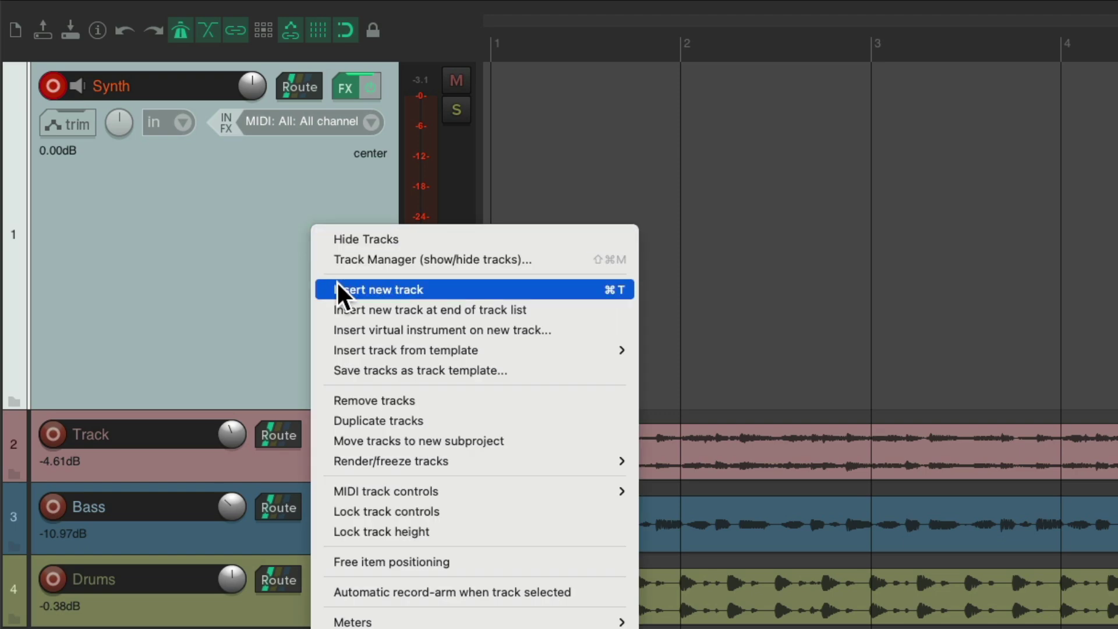
left_click(327, 369)
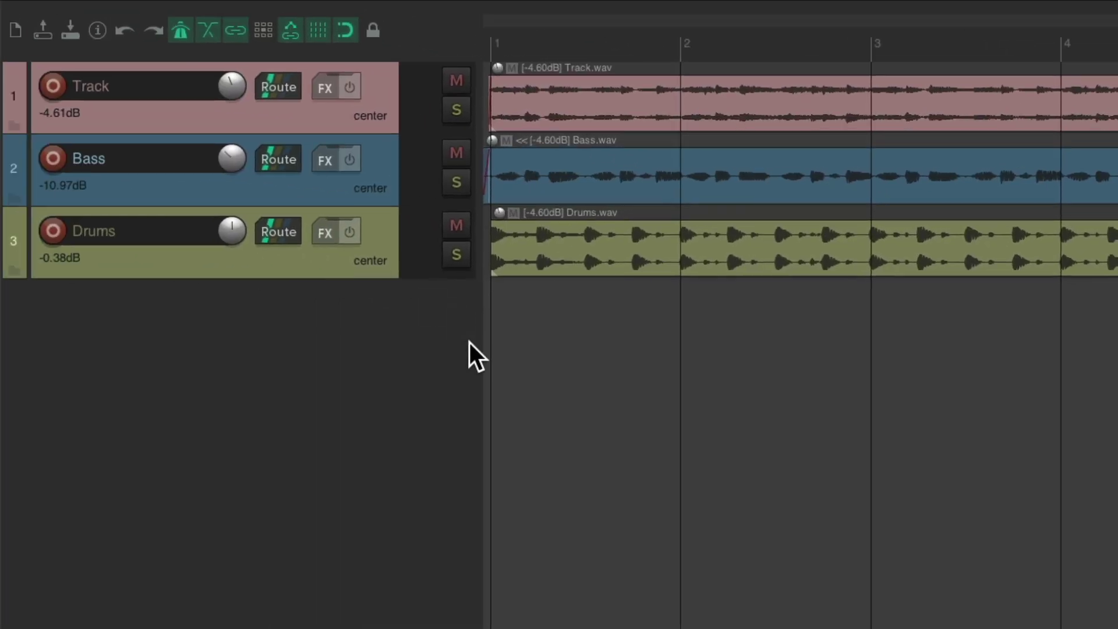
- Insert a track from the My Favorite Synth template into the project
right_click(352, 379)
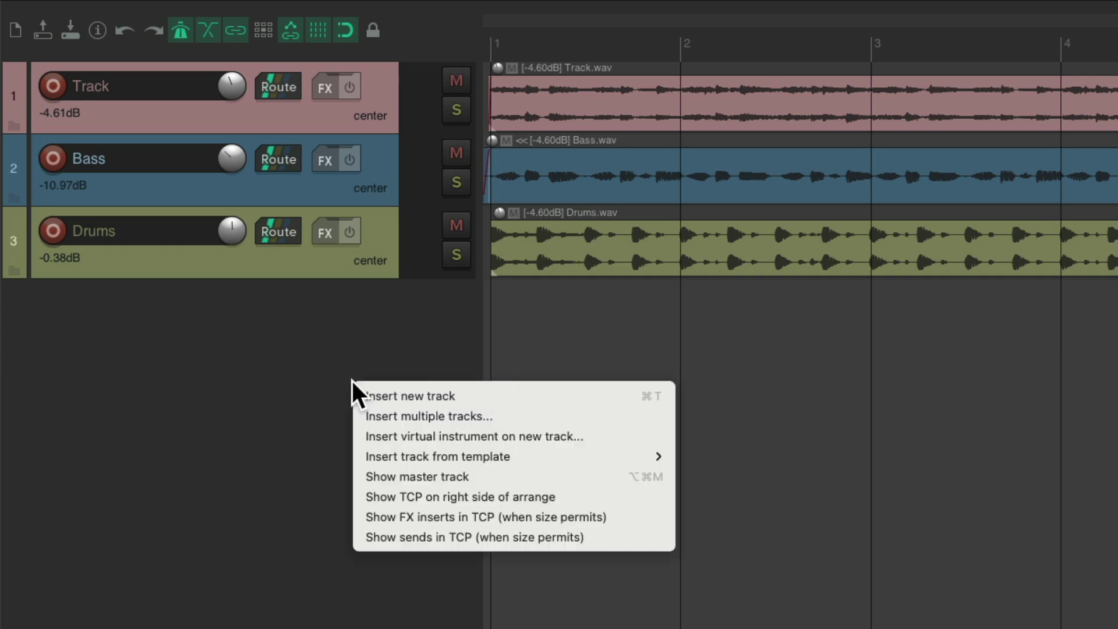
mouse_move(357, 457)
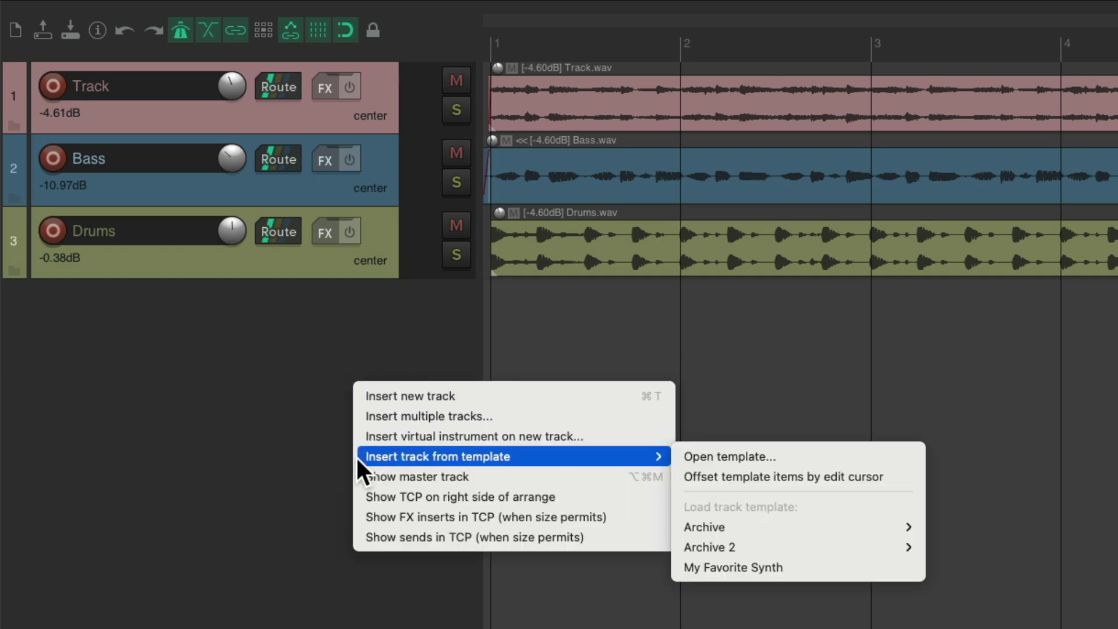
left_click(794, 571)
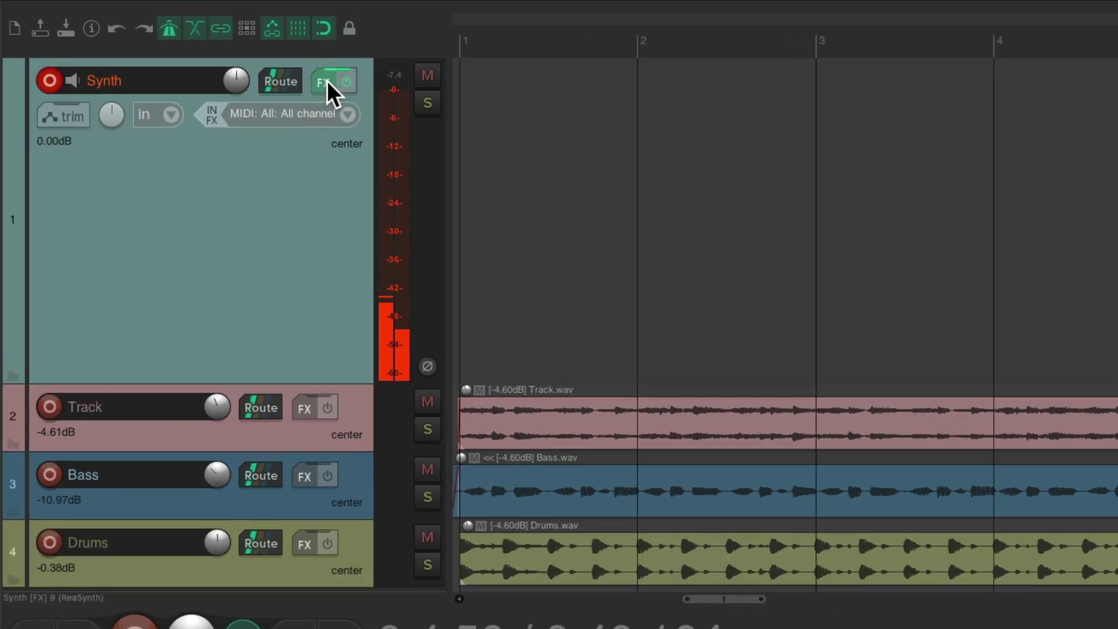
- Review the effects on the template-loaded Synth track, from the ReaSynth instances through the filter, pan, delay and reverb
left_click(231, 58)
left_click(653, 97)
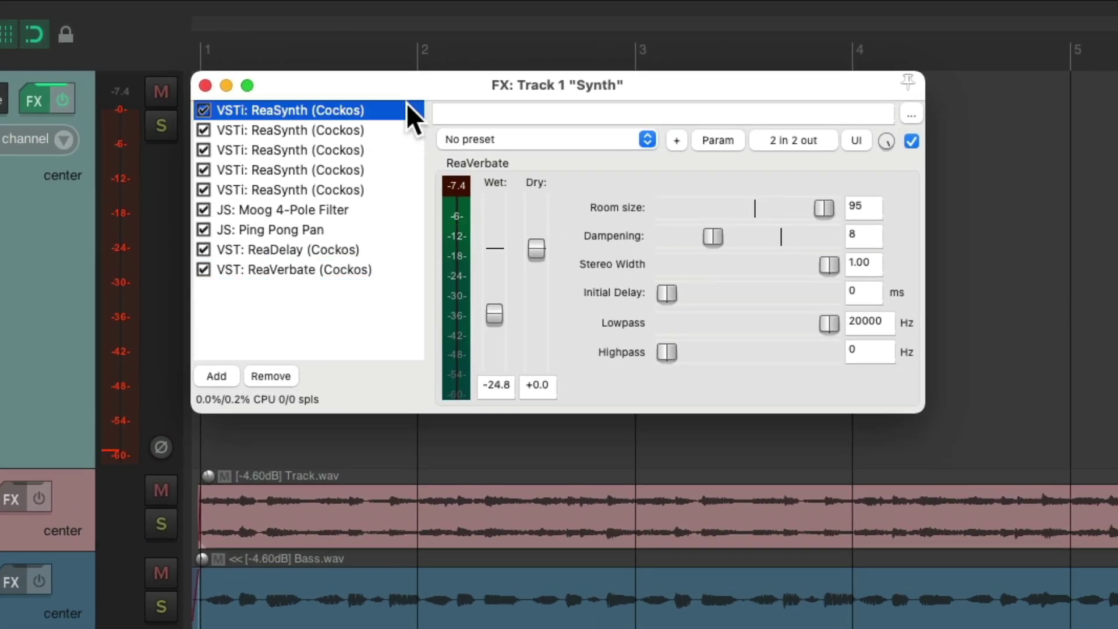
left_click(652, 114)
left_click(653, 132)
left_click(438, 149)
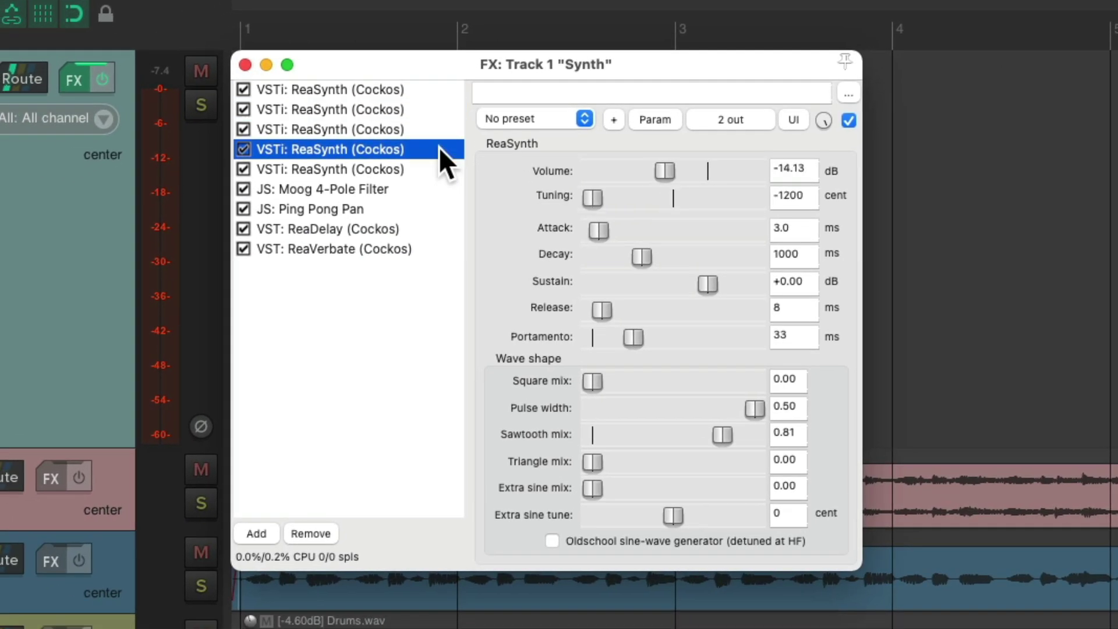
left_click(437, 189)
left_click(357, 217)
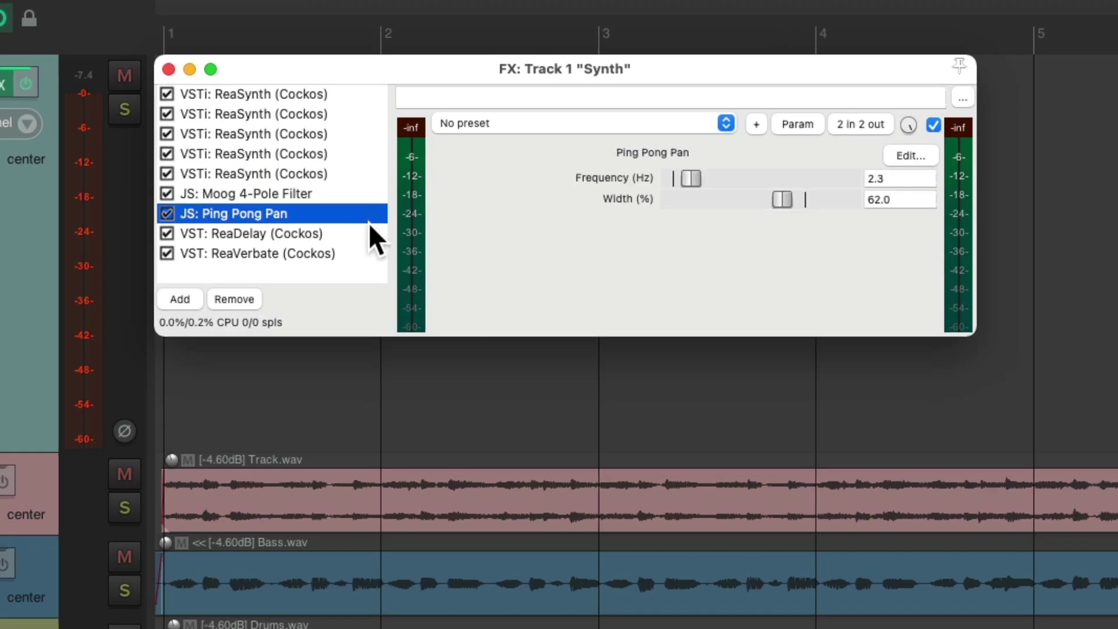
left_click(368, 234)
left_click(372, 254)
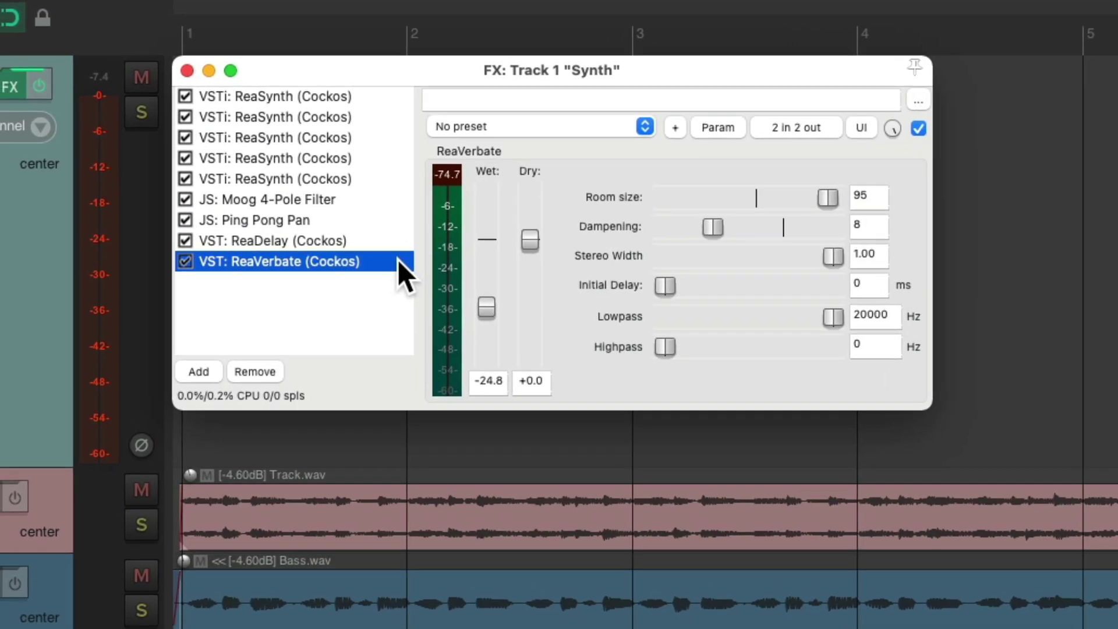
left_click(188, 72)
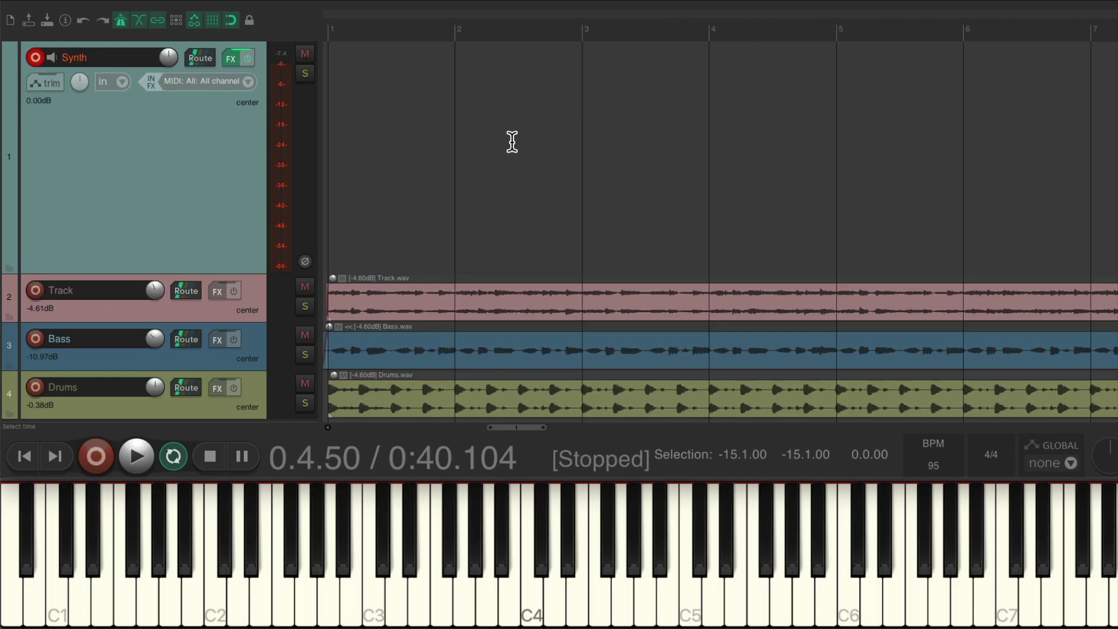
- Start recording a part on the armed Synth track
key("ctrl+r")
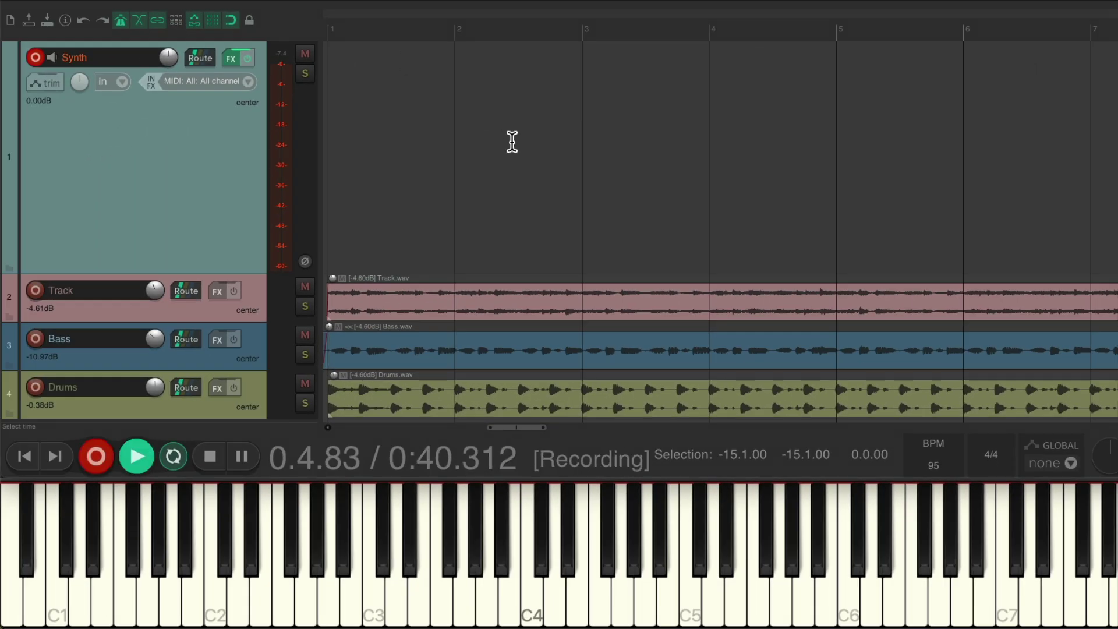